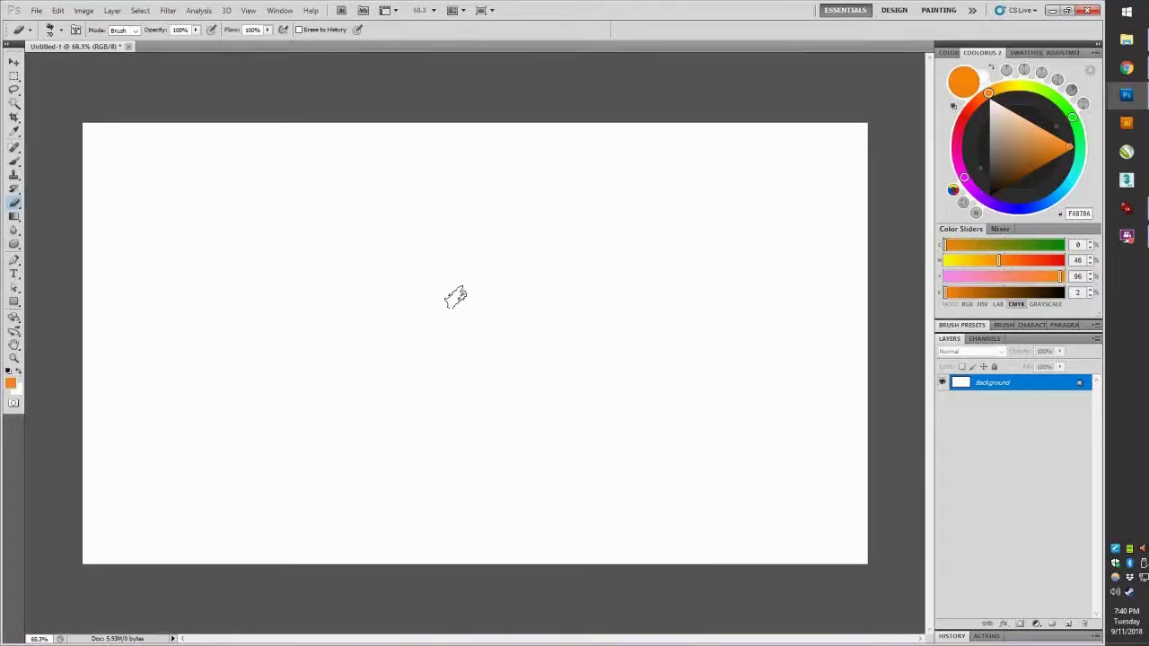
Block in the dog's body with orange blobs, pale peach strokes, dark brown underside and highlights.
drag(462, 310, 511, 344)
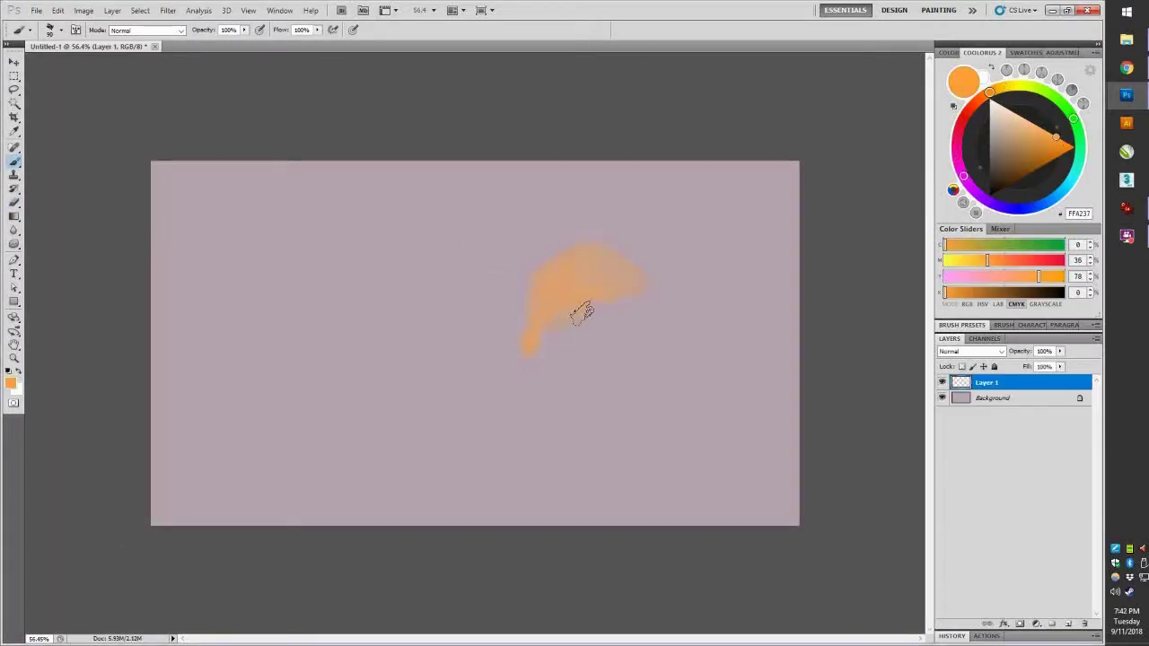
drag(613, 319, 556, 381)
drag(546, 277, 664, 296)
drag(554, 310, 643, 285)
mouse_move(616, 367)
mouse_down()
mouse_move(610, 395)
mouse_move(604, 317)
mouse_move(543, 264)
mouse_up()
mouse_move(602, 411)
mouse_down()
mouse_move(534, 409)
mouse_move(610, 417)
mouse_move(598, 415)
mouse_move(659, 398)
mouse_up()
Extend brown strokes to the right for the tail, then zoom in and pick dark red.
mouse_move(687, 334)
mouse_down()
mouse_move(681, 363)
mouse_move(754, 381)
mouse_up()
alt+click(714, 359)
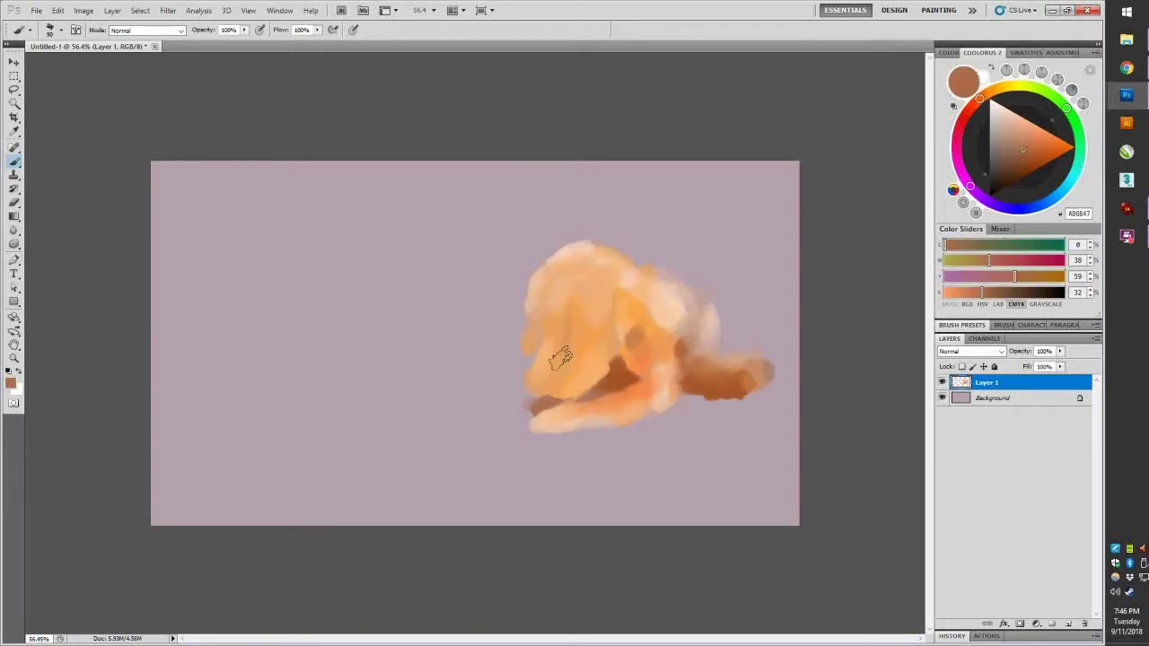
key(ctrl+1)
scroll(875, 583, down, 2)
alt+click(687, 261)
Paint the dog's dark nose and a pale pinkish stroke on the front paw.
scroll(688, 261, up, 1)
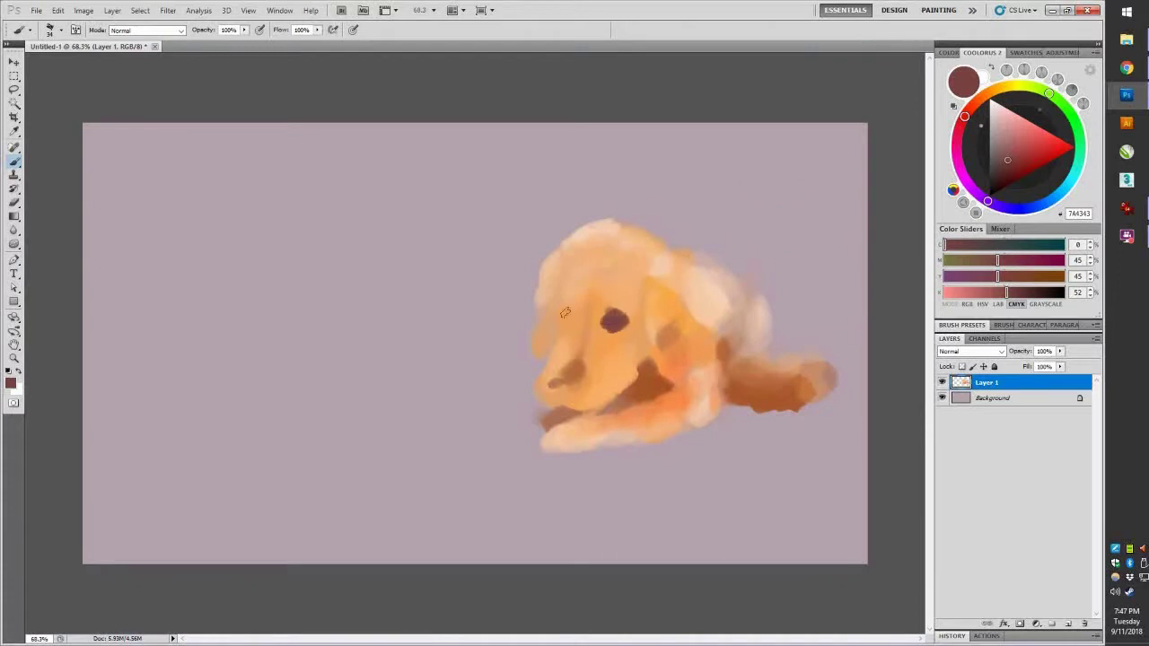
alt+click(564, 393)
mouse_move(571, 392)
mouse_down()
mouse_move(558, 395)
mouse_move(567, 434)
mouse_up()
alt+click(549, 408)
alt+click(542, 356)
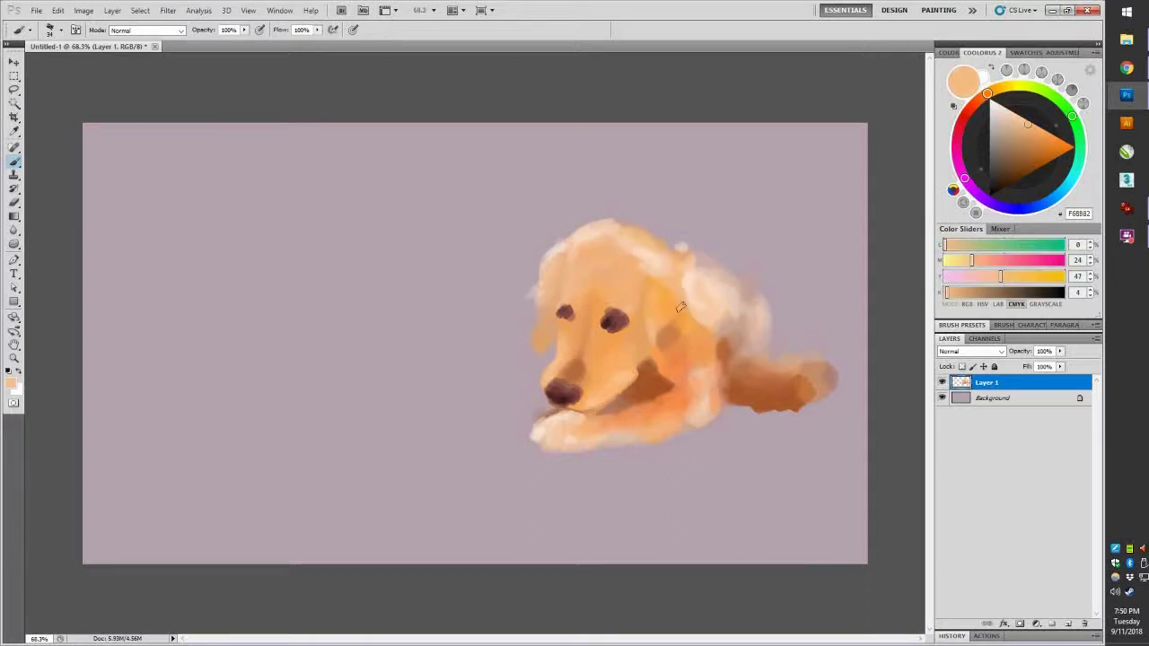
Add light orange strokes across the feathery tail.
alt+click(572, 301)
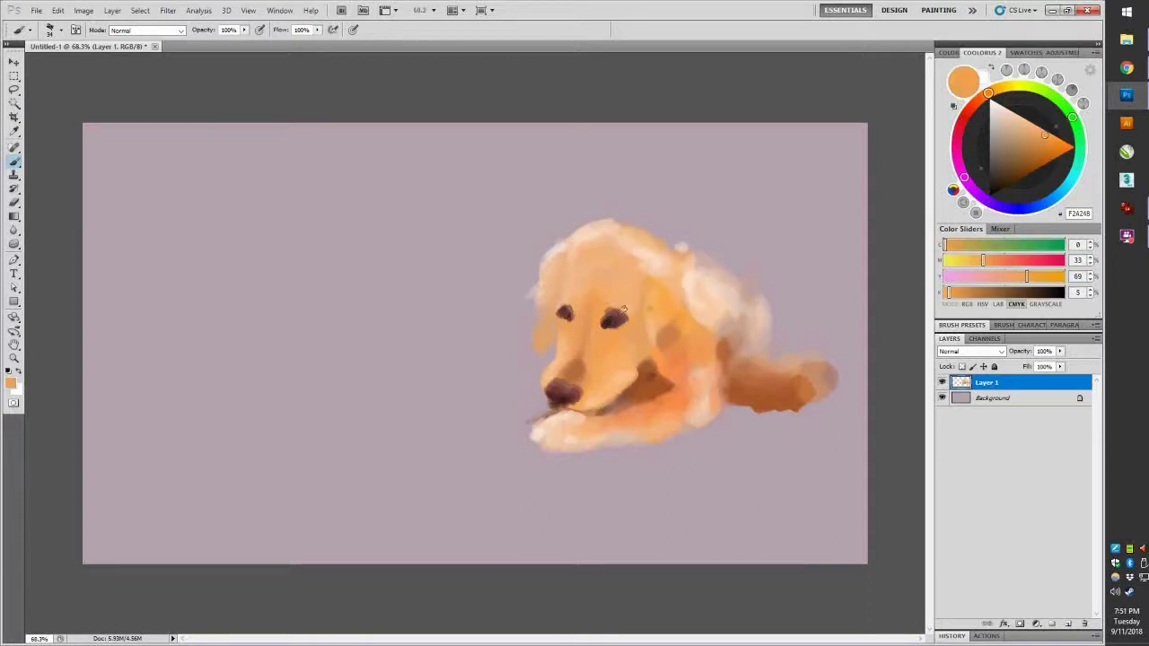
alt+click(763, 297)
drag(731, 283, 842, 280)
alt+click(808, 382)
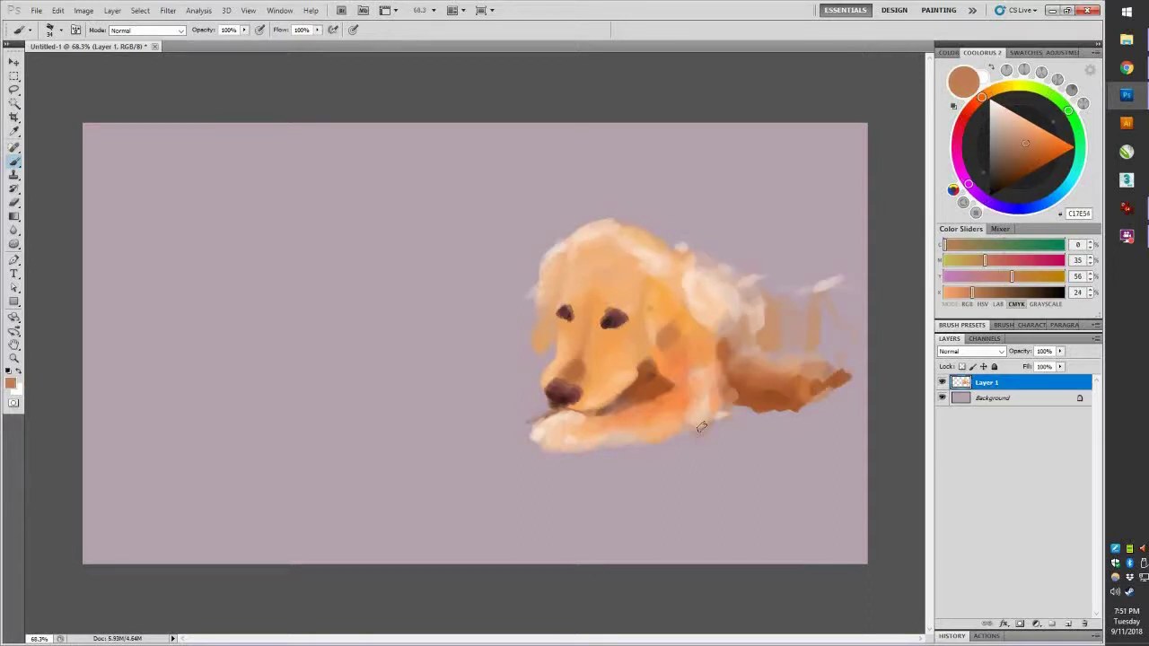
Paint pale and grey-lilac blanket shadow strokes under the dog's body.
alt+click(605, 454)
alt+click(718, 462)
mouse_move(605, 453)
mouse_down()
mouse_move(799, 462)
mouse_move(718, 464)
mouse_up()
alt+click(754, 454)
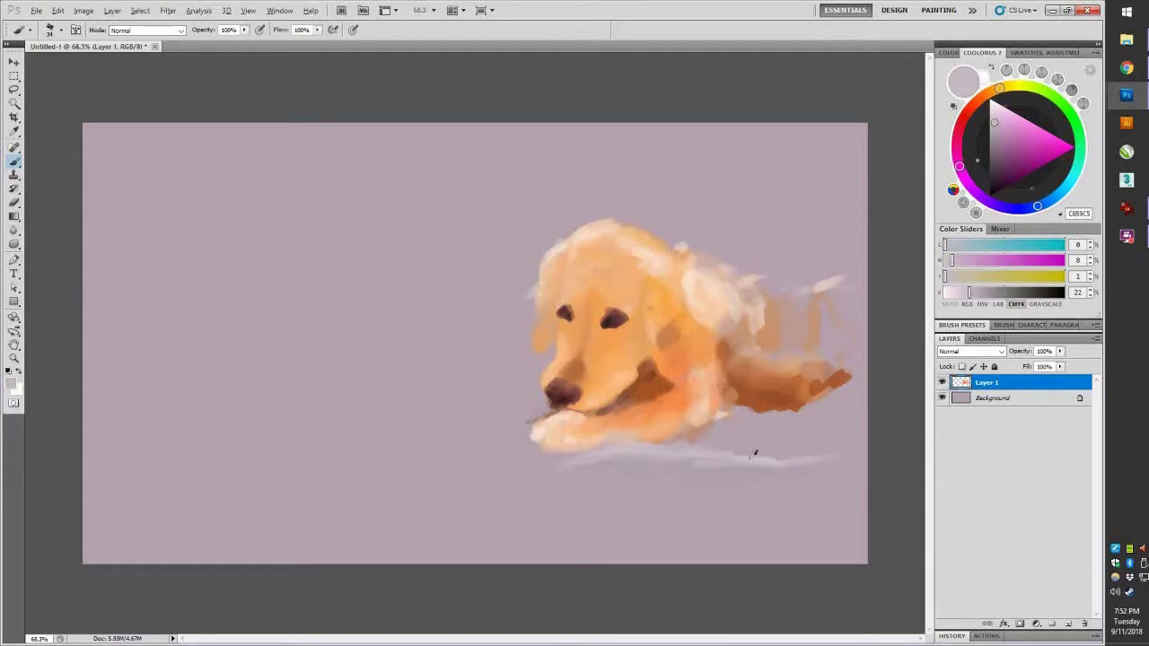
drag(830, 462, 772, 477)
alt+click(772, 477)
Dab lilac left of the nose and under the dog's chin.
alt+click(670, 374)
drag(700, 453, 539, 404)
alt+click(508, 386)
mouse_move(467, 393)
mouse_down()
mouse_move(512, 388)
mouse_move(518, 458)
mouse_up()
Add faint grey blanket shading below the dog and adjust the brush size.
alt+click(518, 458)
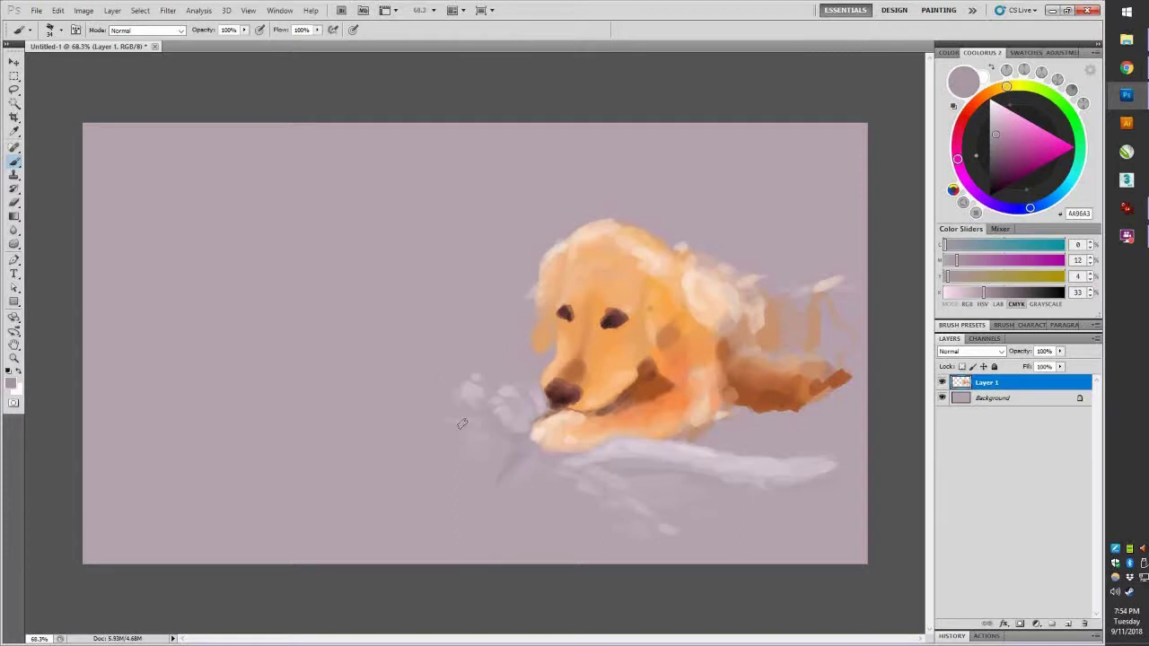
drag(574, 494, 660, 534)
alt+click(660, 534)
scroll(615, 318, up, 3)
right_click(642, 352)
Repaint the dog's right-hand eye in dark brown and pick a near-black eye colour.
alt+click(614, 319)
drag(594, 325, 637, 319)
alt+click(609, 297)
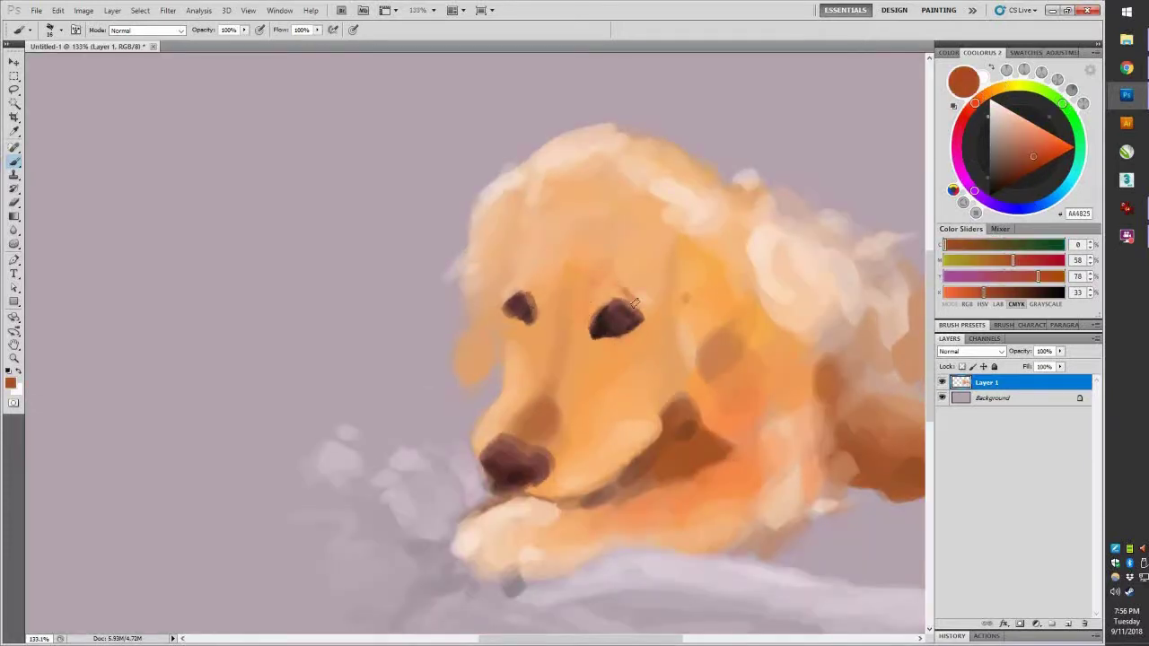
alt+click(628, 325)
drag(628, 325, 617, 328)
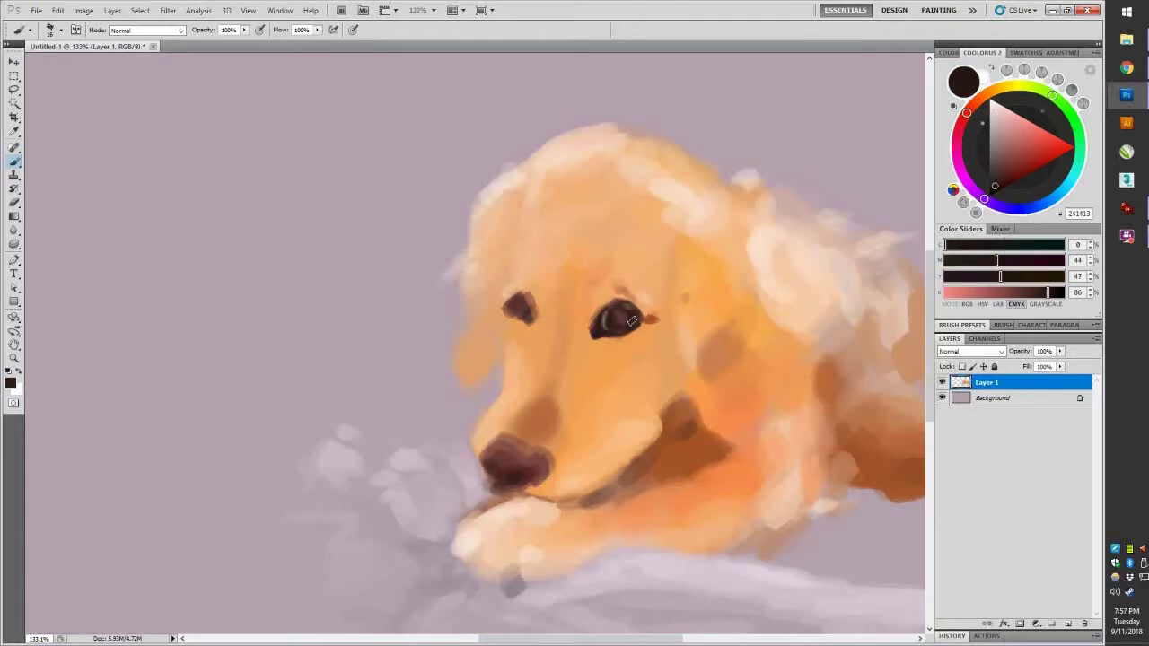
scroll(744, 241, up, 2)
alt+click(443, 317)
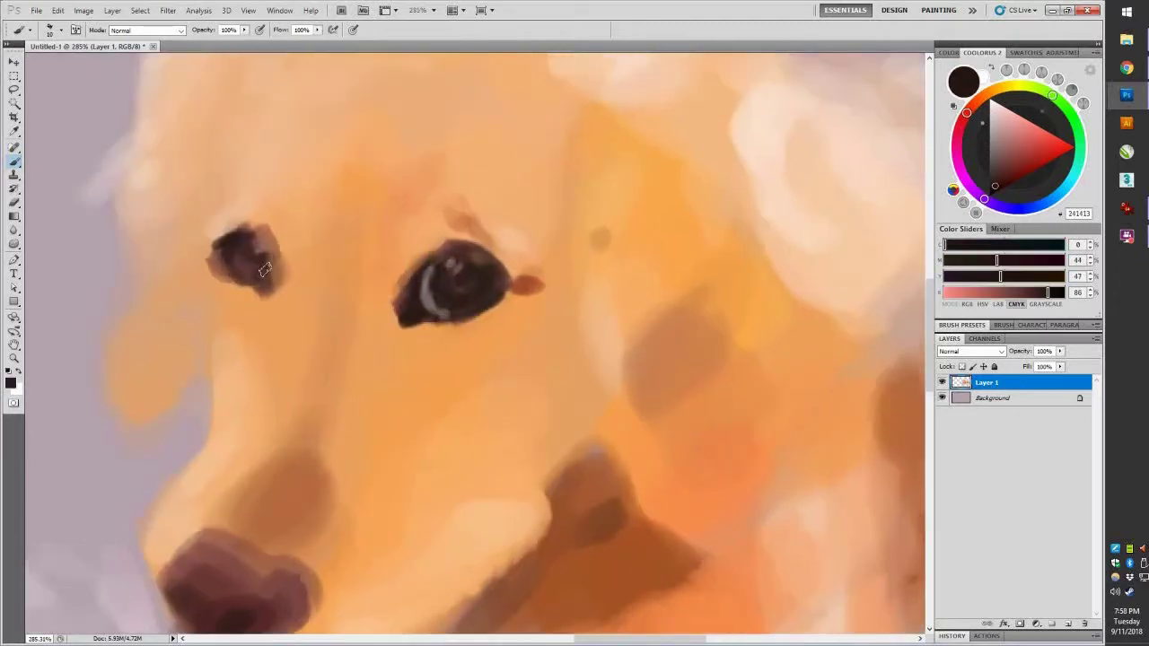
Cover the orange spot at the eye corner with light peach and stroke the eye's left edge.
scroll(433, 358, up, 2)
alt+click(271, 238)
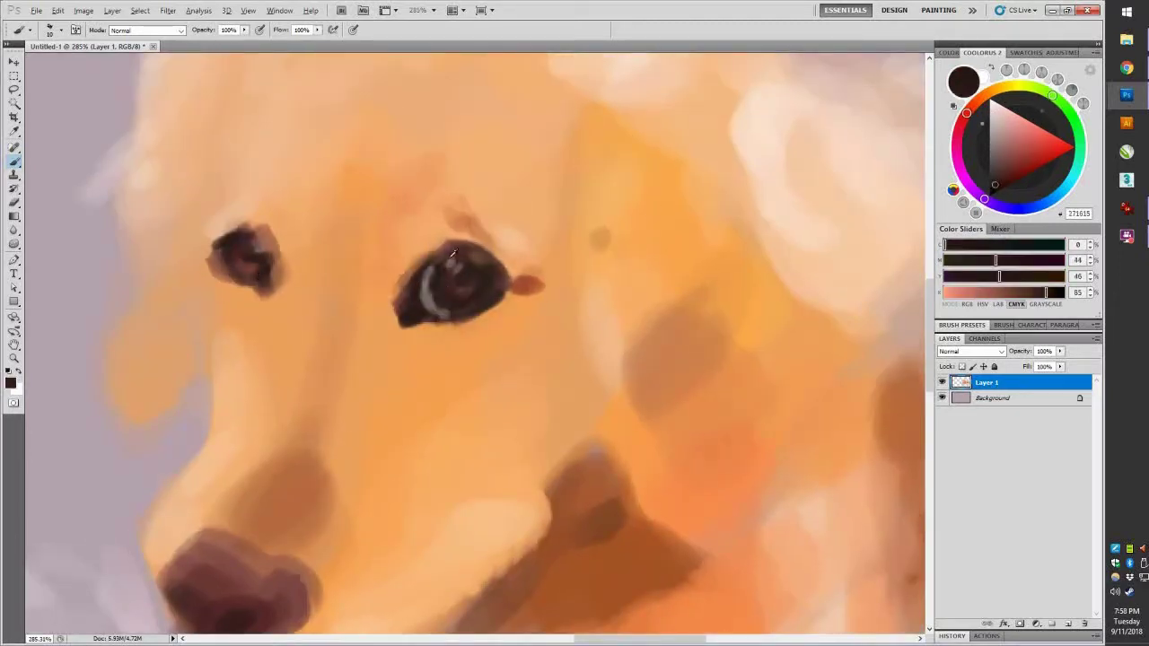
alt+click(238, 223)
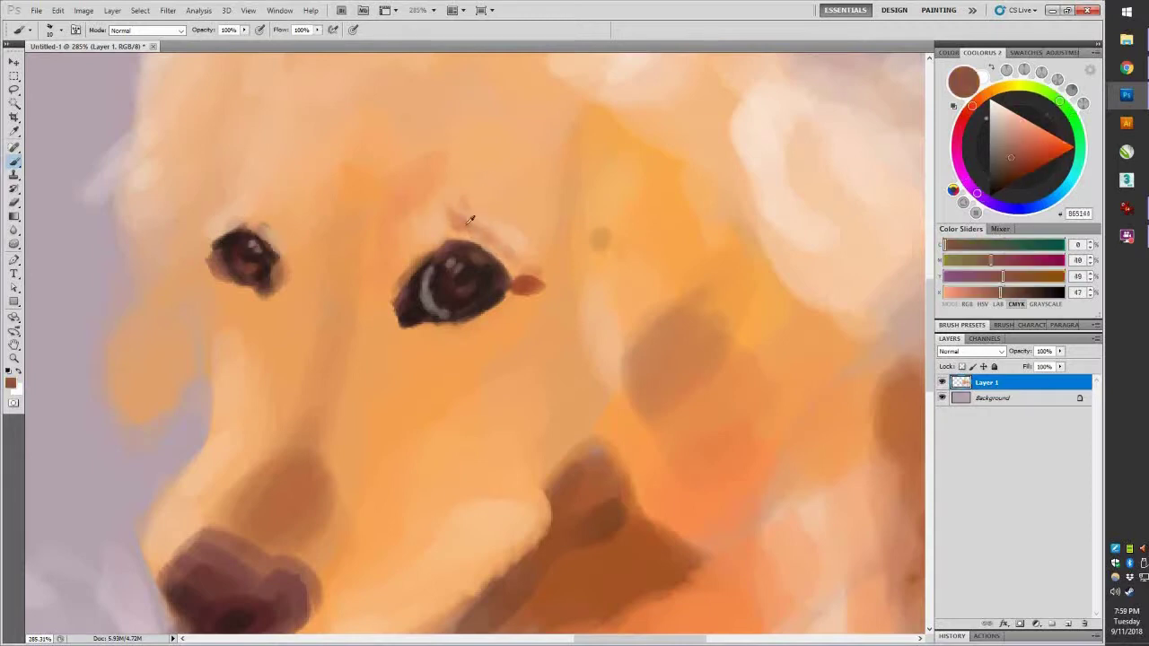
drag(525, 274, 539, 289)
alt+click(521, 403)
drag(413, 241, 396, 278)
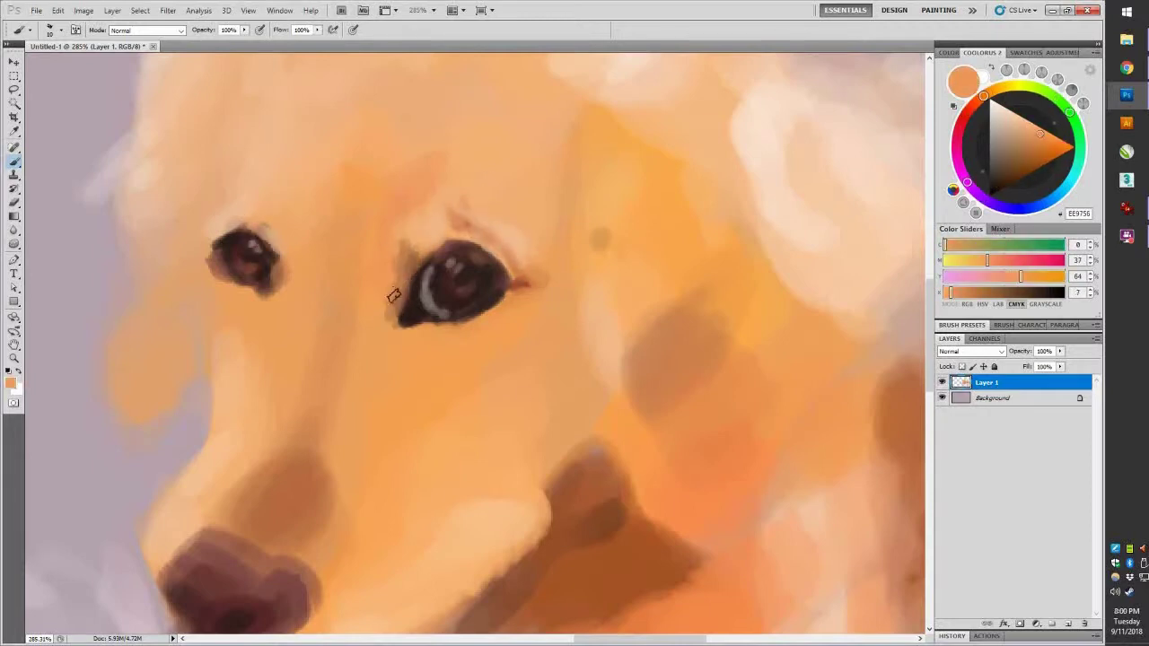
Paint dark brown strokes beside the eye and lasso an outline around the right-hand eye.
alt+click(377, 321)
drag(336, 250, 291, 166)
drag(328, 269, 305, 453)
key(l)
drag(472, 180, 406, 347)
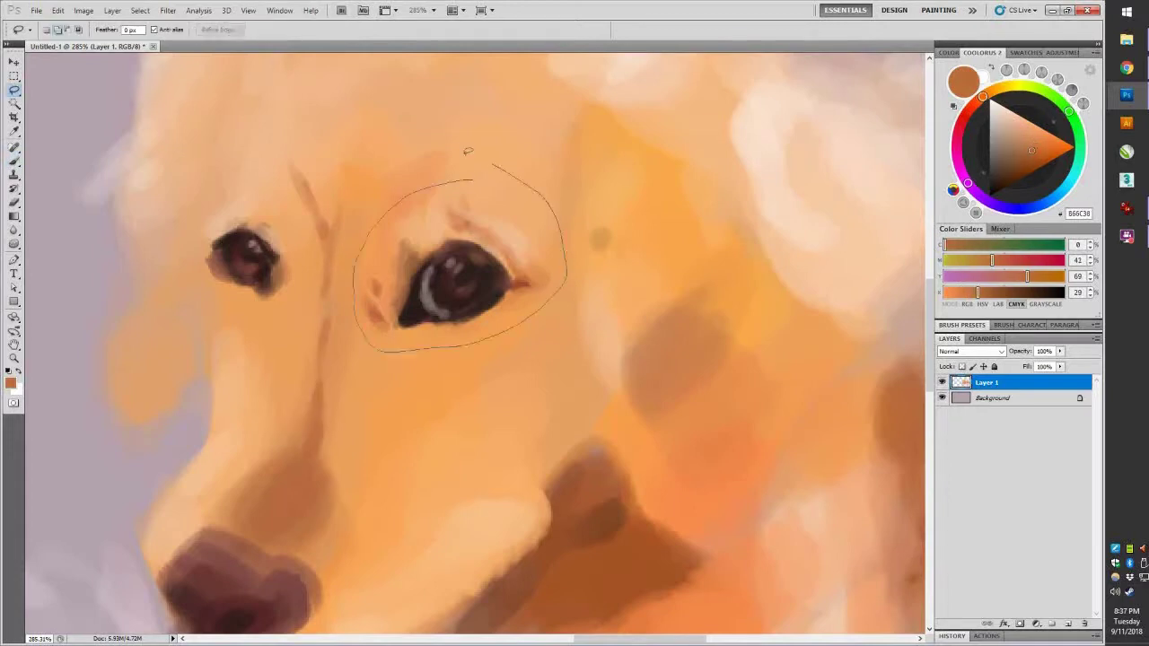
Copy the outlined eye area onto Layer 2 and reshape it with Free Transform.
key(ctrl+j)
key(ctrl+t)
drag(466, 251, 459, 260)
key(Return)
key(b)
Repaint and blend the fur below and left of the eye in orange tones.
scroll(375, 298, down, 2)
drag(375, 299, 377, 334)
alt+click(410, 367)
mouse_move(485, 323)
mouse_down()
mouse_move(417, 373)
mouse_move(399, 440)
mouse_move(413, 476)
mouse_up()
alt+click(395, 355)
alt+click(367, 423)
drag(395, 332, 382, 296)
alt+click(427, 267)
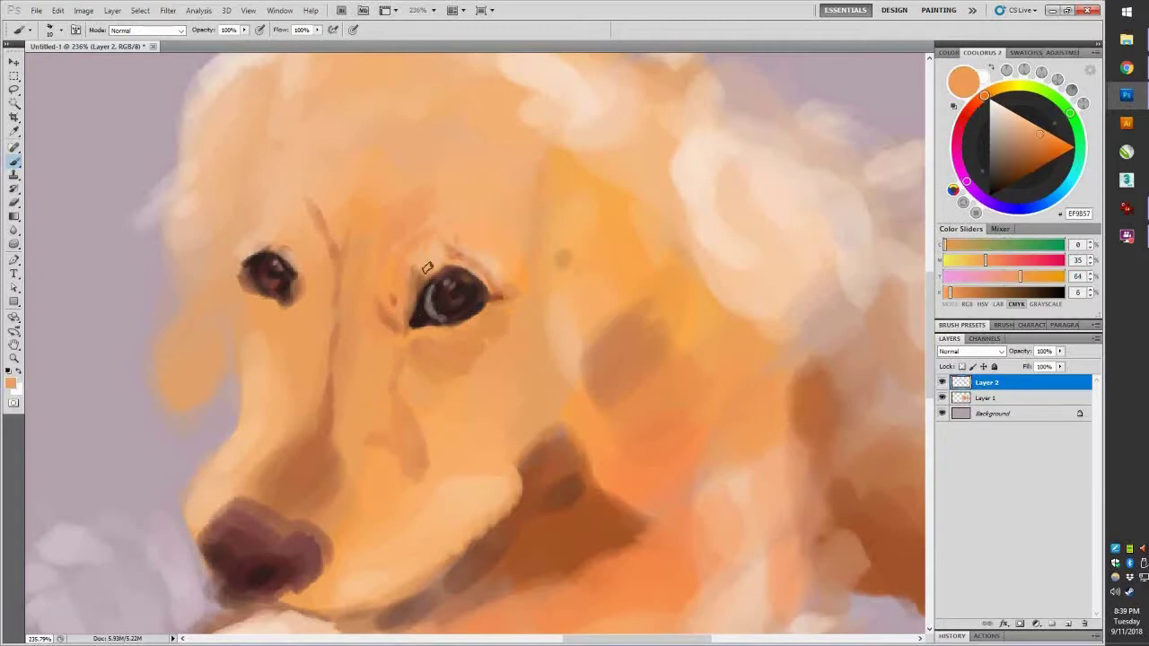
alt+click(443, 471)
drag(443, 470, 392, 443)
drag(341, 390, 335, 445)
Shade the muzzle above the nose with light orange and brown tones.
alt+click(294, 549)
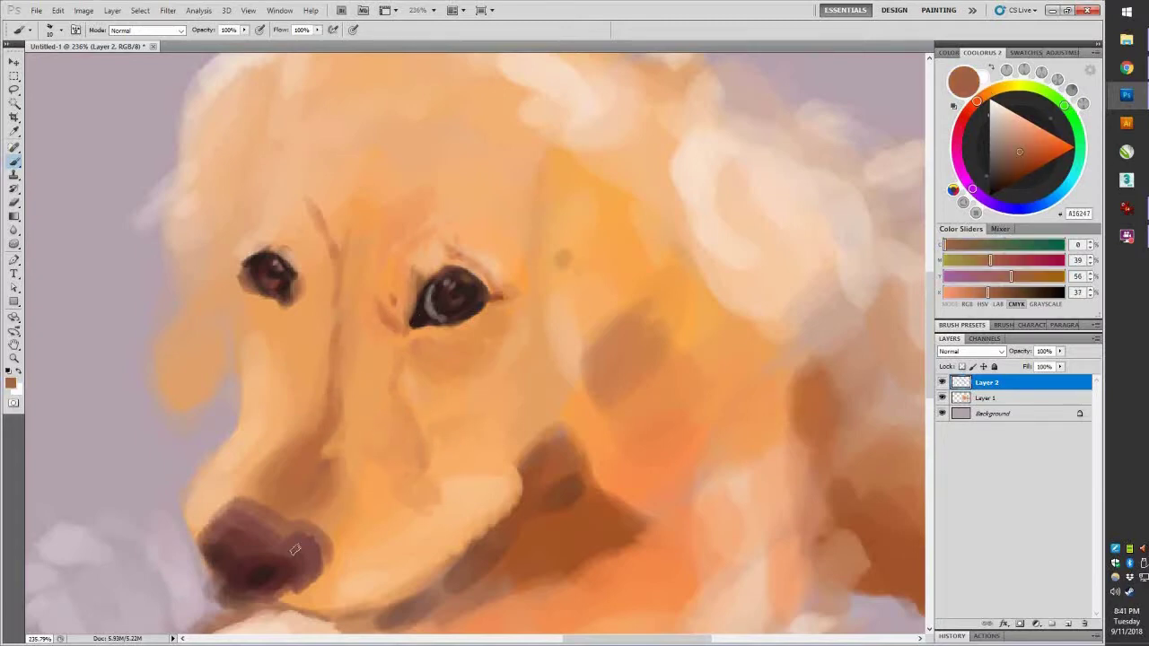
alt+click(263, 459)
drag(304, 480, 285, 440)
alt+click(313, 500)
alt+click(222, 523)
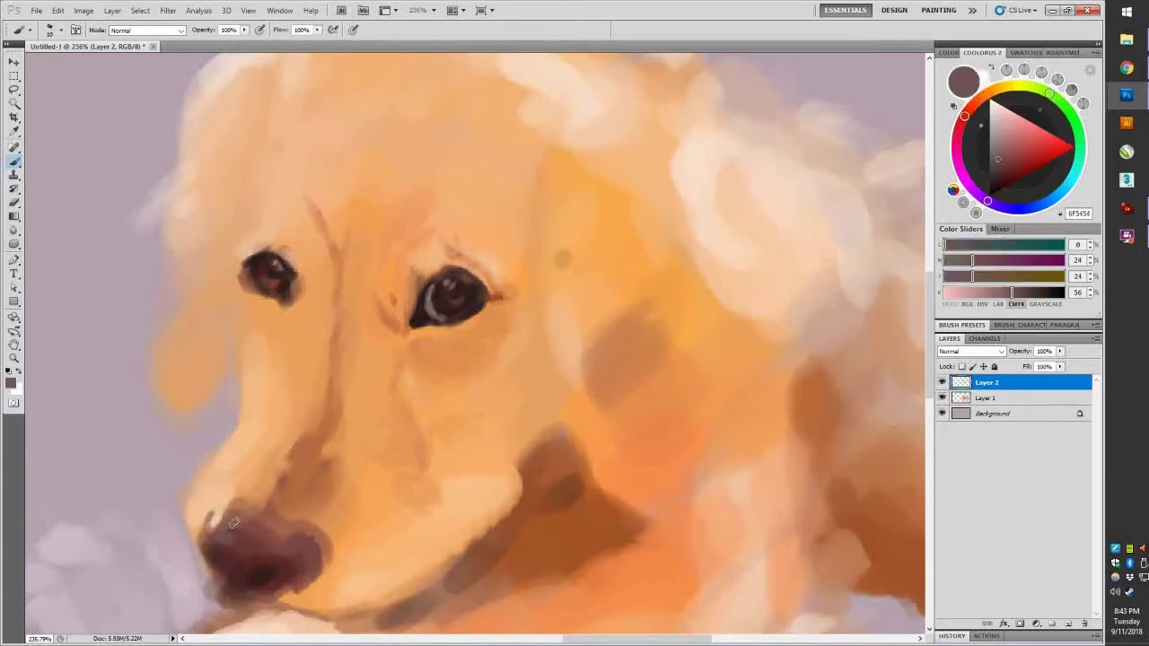
Darken the nose's lower edges with deep red-brown.
mouse_move(307, 543)
mouse_down()
mouse_move(305, 584)
mouse_move(220, 575)
mouse_up()
alt+click(275, 579)
alt+click(210, 539)
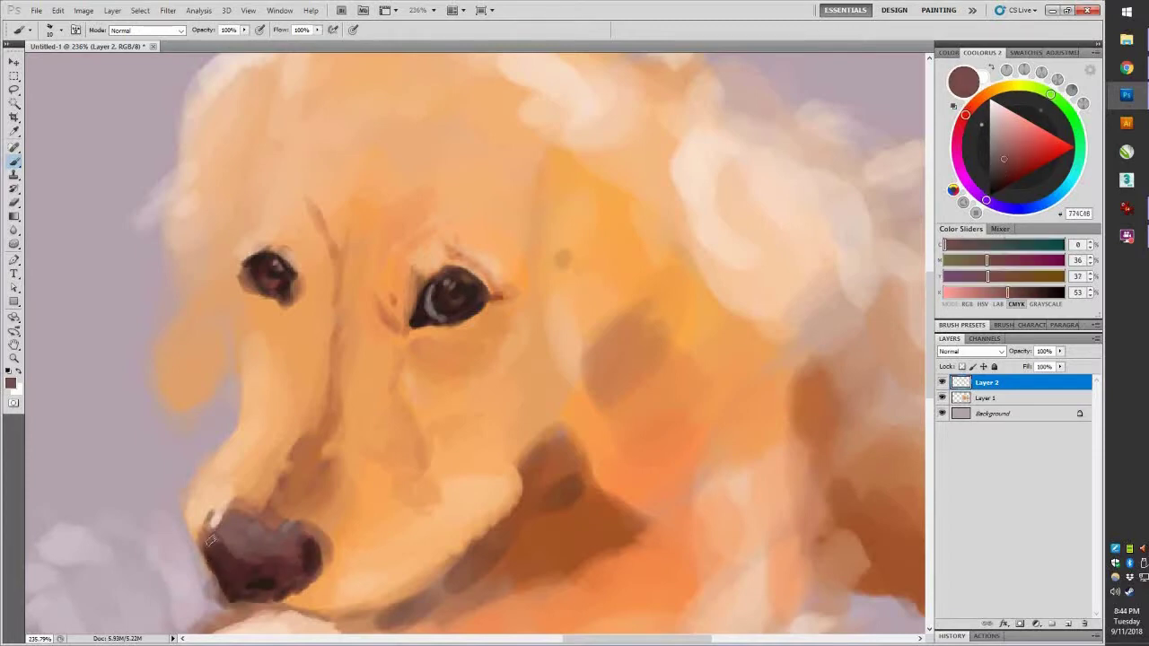
alt+click(253, 555)
drag(314, 551, 249, 598)
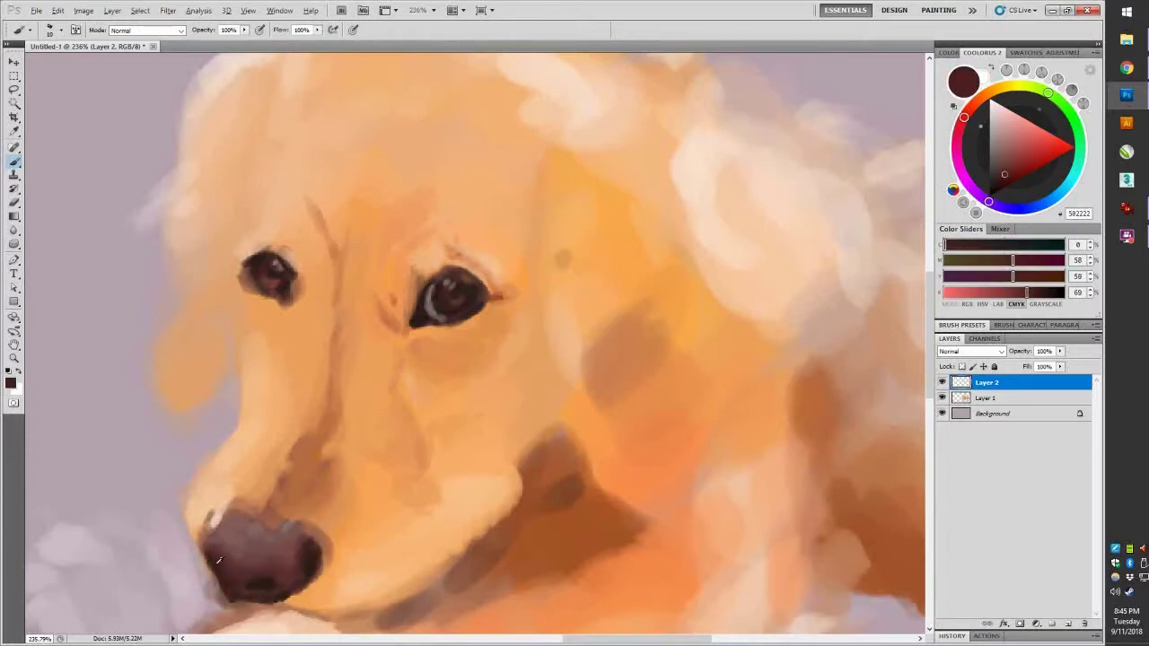
Add orange-brown strokes above the nose and lighten its right edge.
alt+click(336, 526)
mouse_move(355, 495)
mouse_down()
mouse_move(323, 503)
mouse_move(312, 549)
mouse_up()
drag(256, 503, 289, 515)
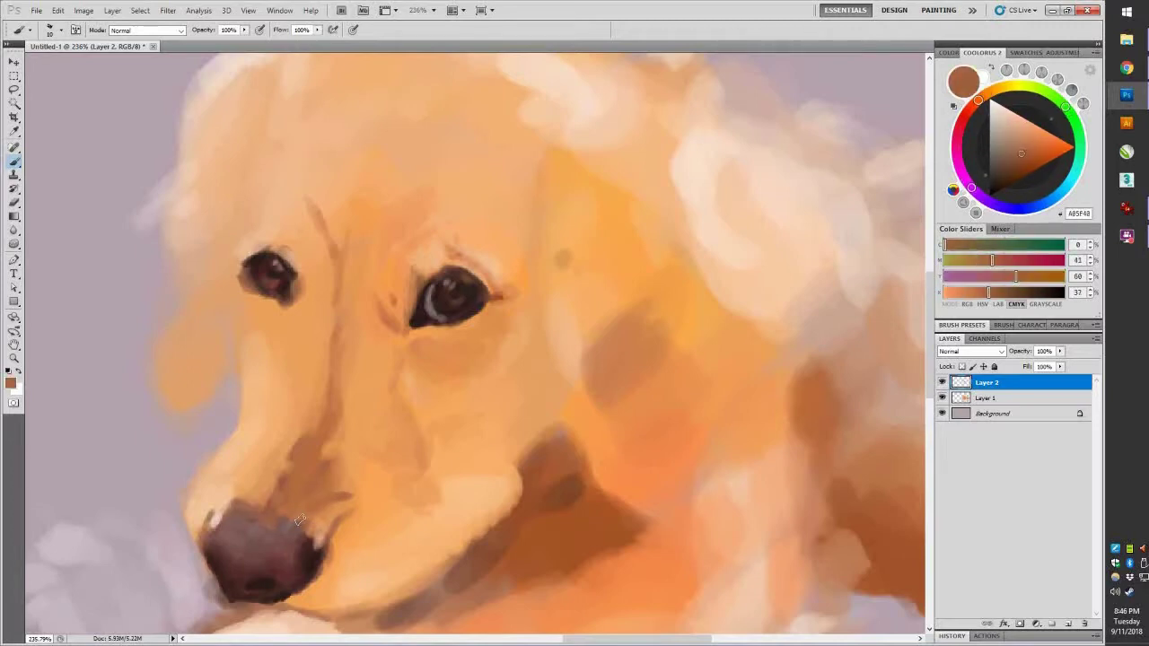
scroll(289, 516, down, 5)
scroll(385, 404, up, 4)
Sample face colours and paint brown strokes along the left of the head and ear edge.
alt+click(366, 412)
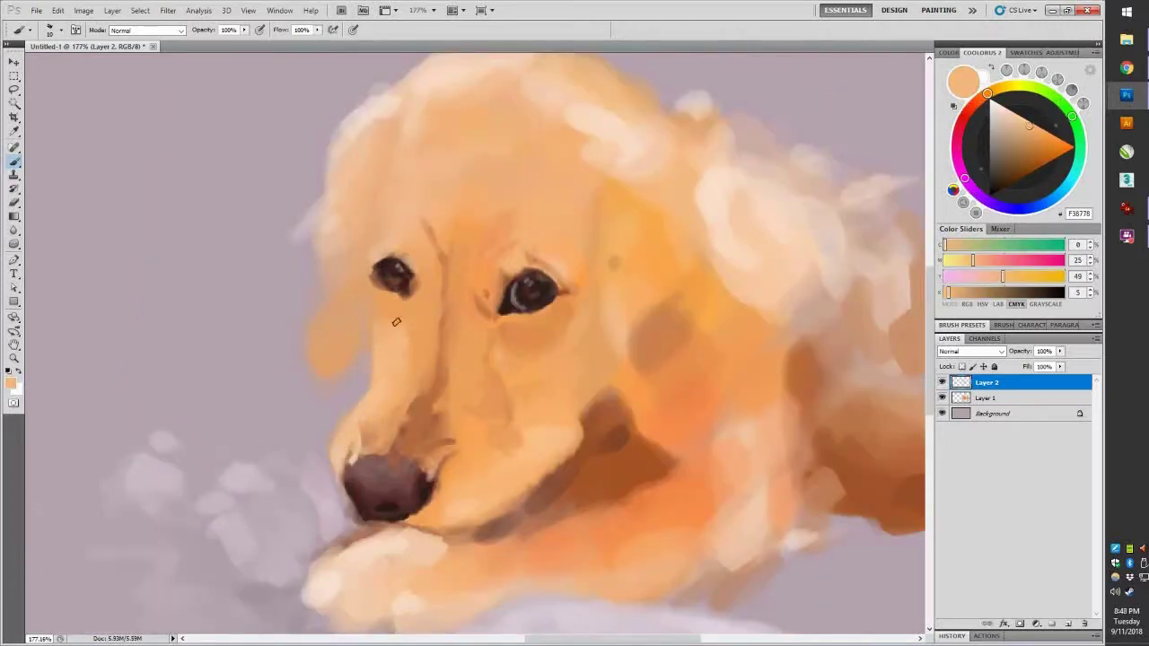
alt+click(330, 452)
alt+click(422, 513)
alt+click(476, 498)
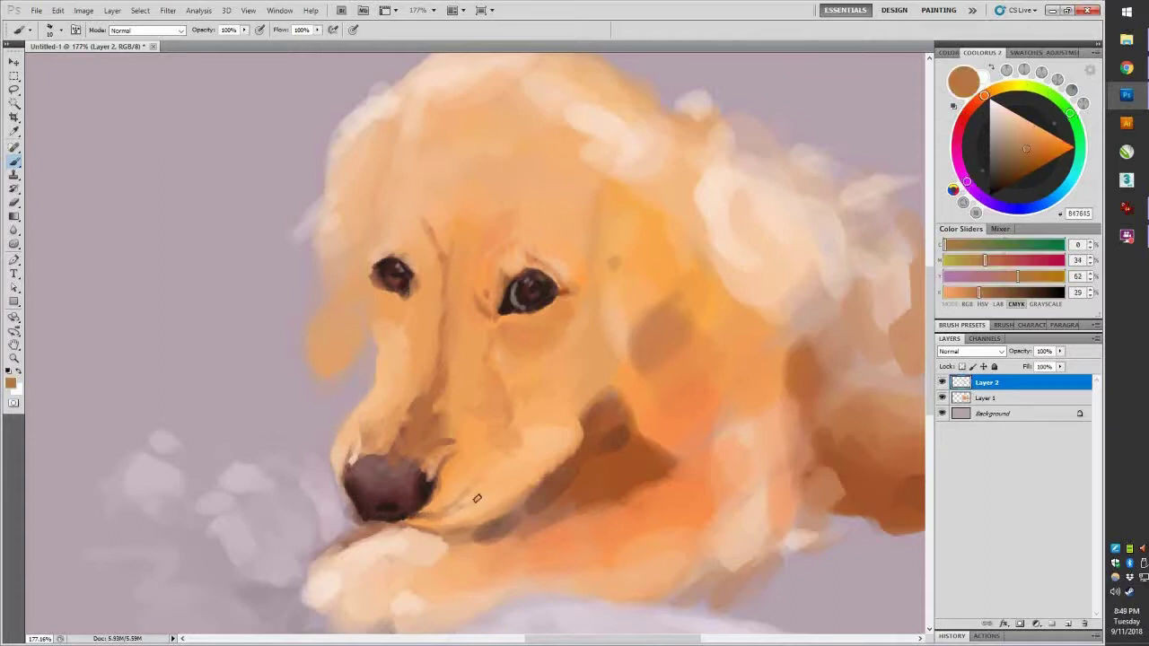
alt+click(428, 511)
alt+click(415, 308)
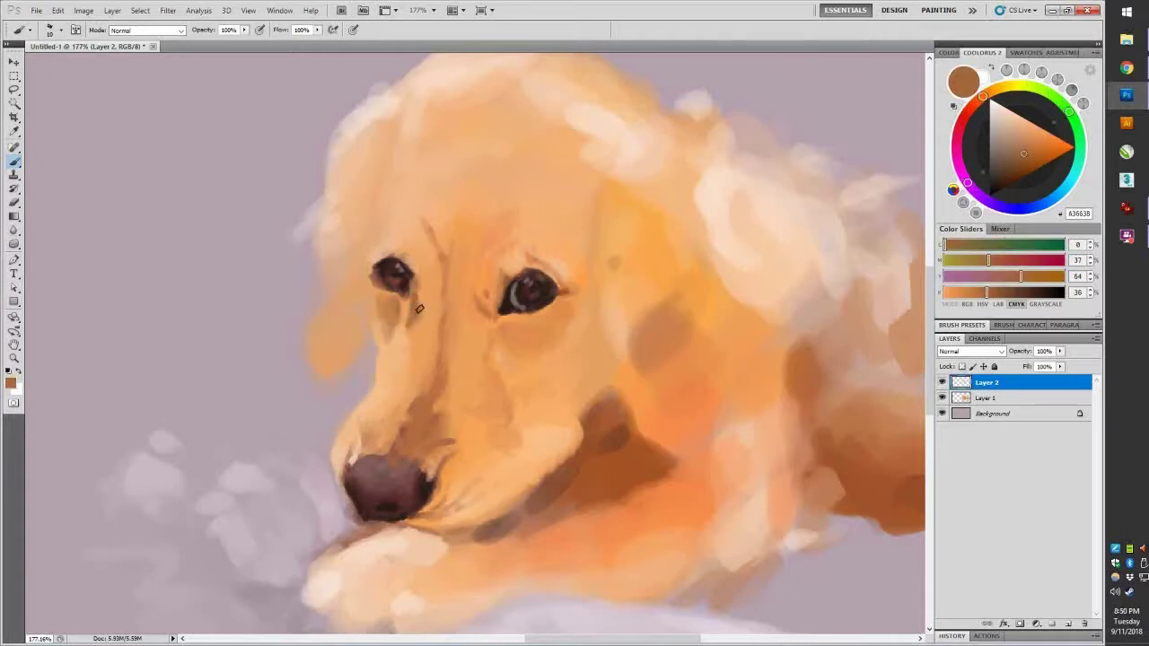
alt+click(384, 255)
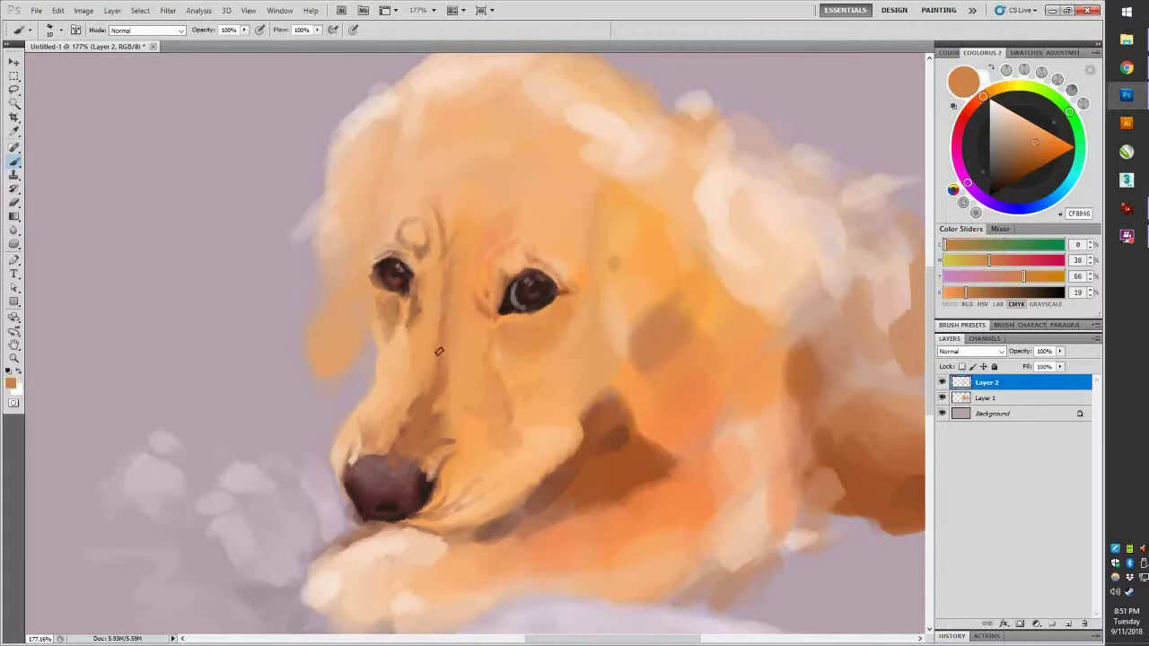
drag(393, 243, 369, 198)
drag(382, 126, 350, 332)
Sample peach tones and paint near-white fur strands at the forehead edge.
alt+click(355, 345)
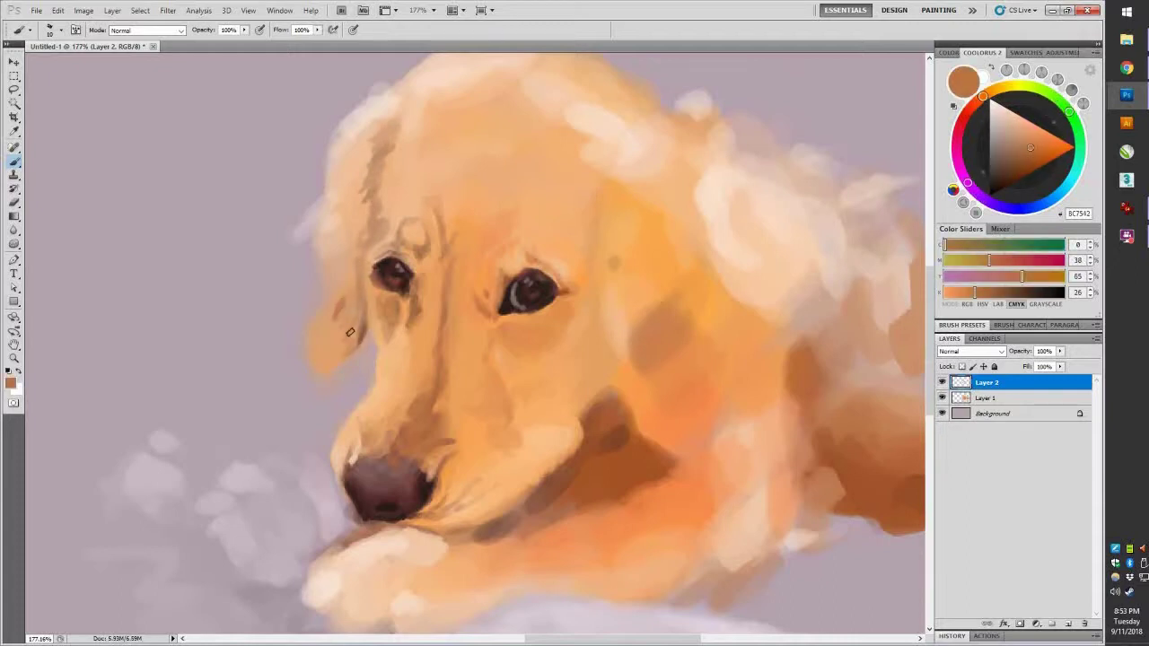
alt+click(328, 311)
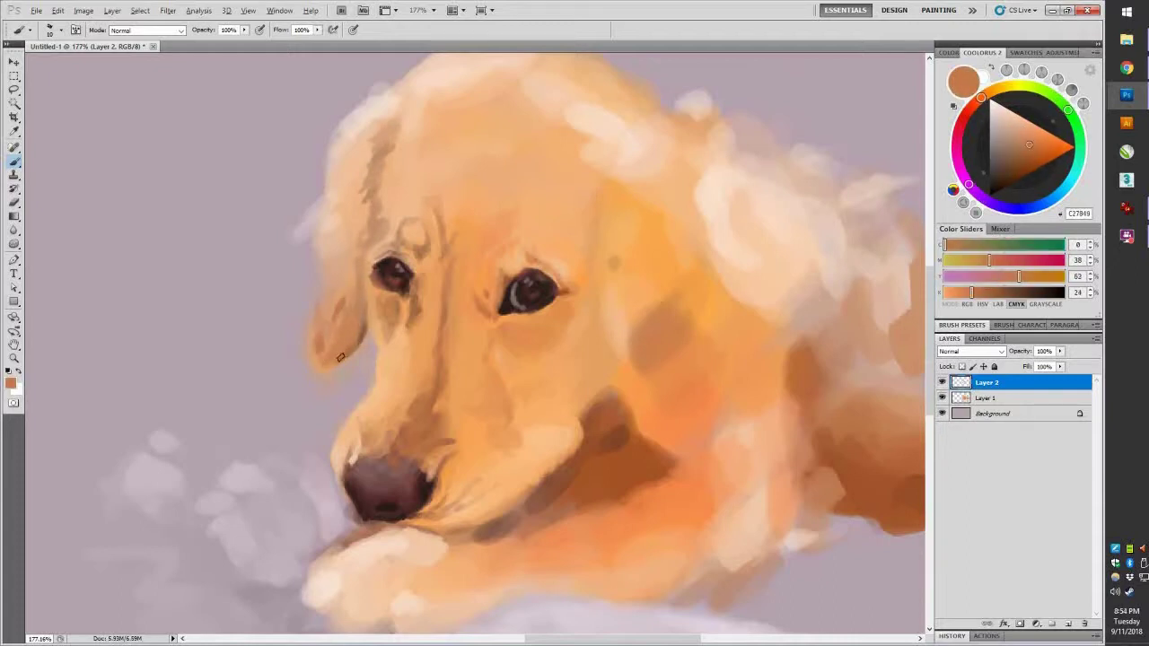
alt+click(359, 287)
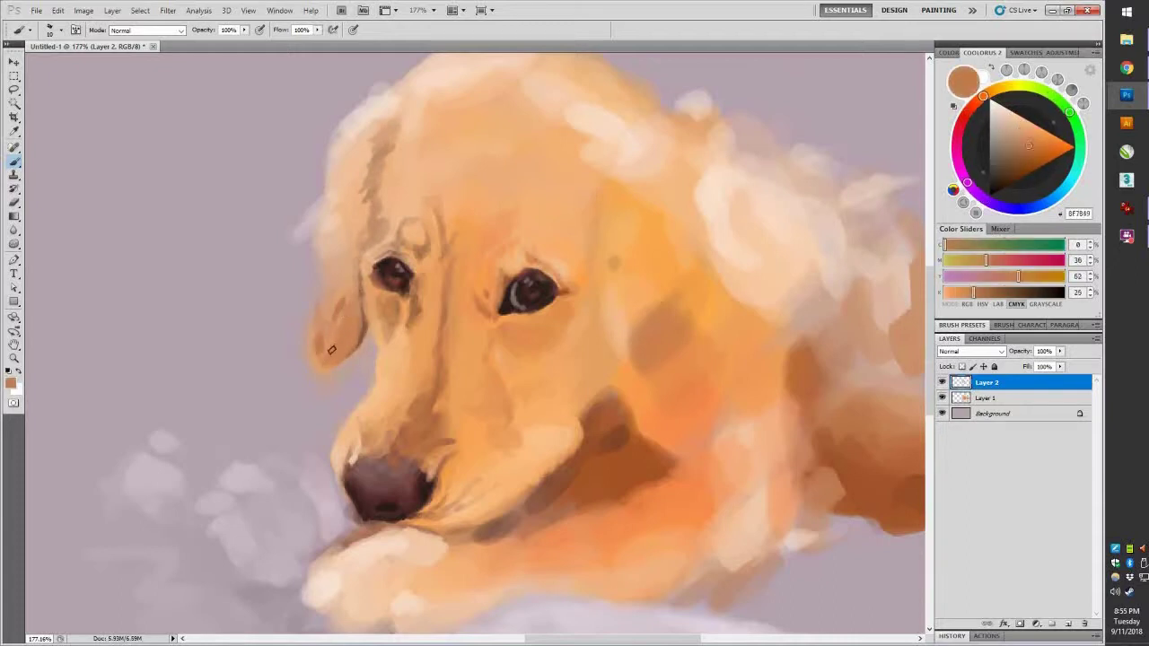
alt+click(298, 329)
scroll(366, 348, up, 2)
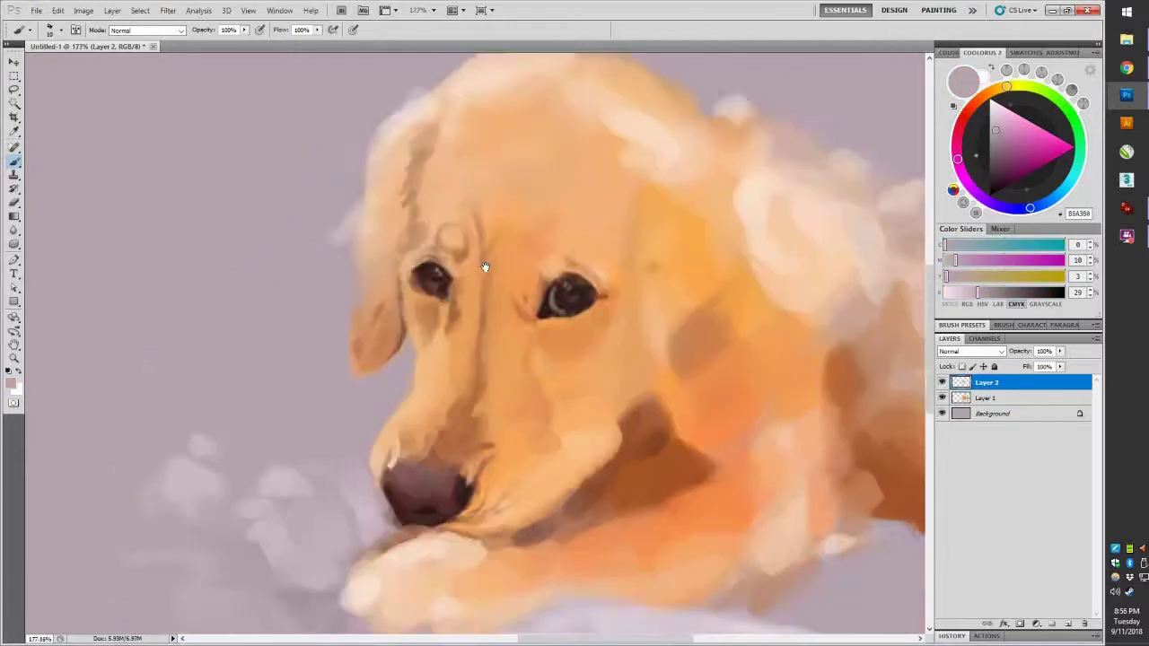
alt+click(310, 353)
alt+click(303, 216)
mouse_move(302, 212)
mouse_down()
mouse_move(267, 243)
mouse_move(314, 184)
mouse_up()
Paint darker tan fur strokes beside and along the ear.
scroll(445, 74, up, 2)
alt+click(259, 265)
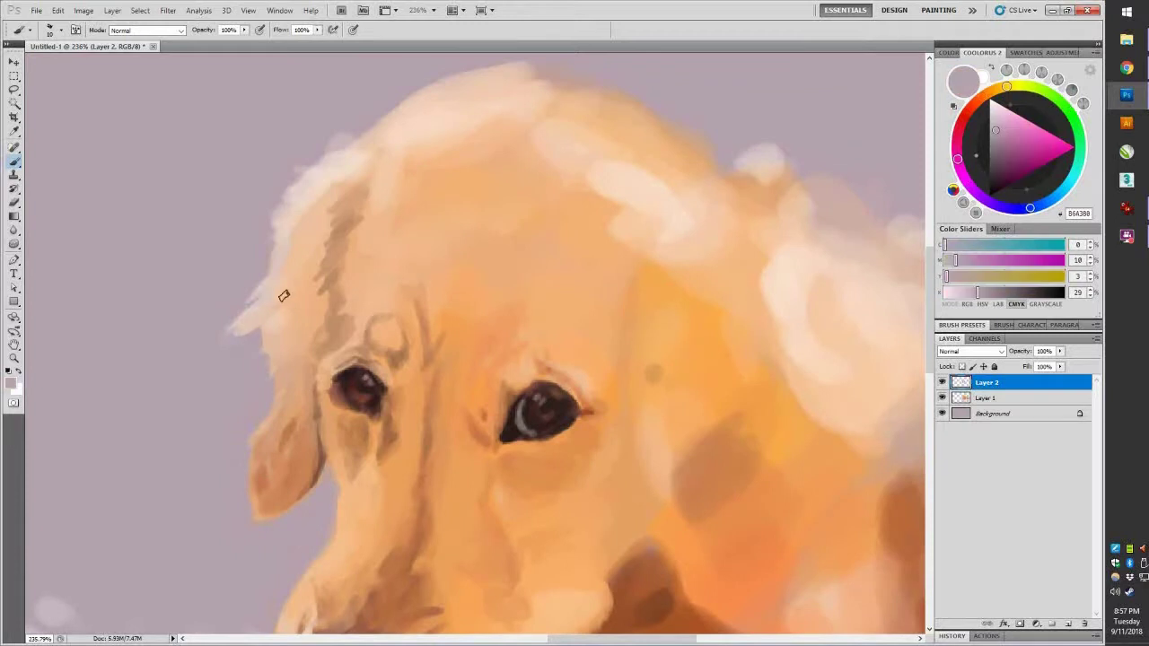
alt+click(284, 294)
mouse_move(285, 300)
mouse_down()
mouse_move(310, 413)
mouse_move(310, 364)
mouse_up()
drag(316, 278, 304, 334)
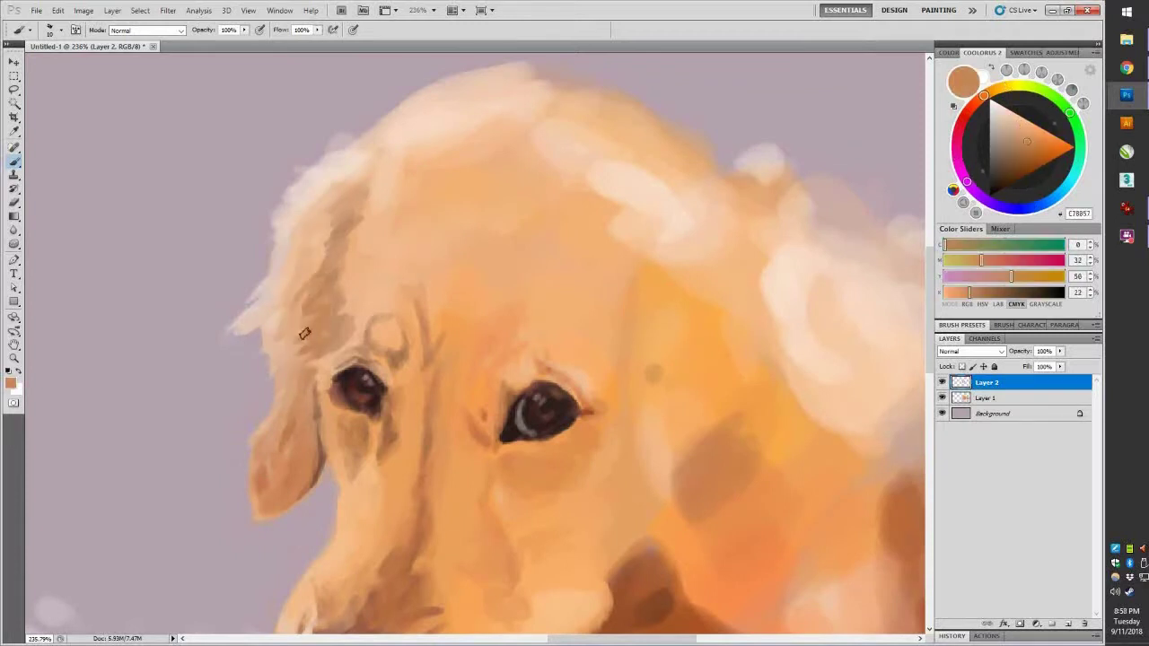
Add tan and light peach fur strokes on the forehead near the ear.
alt+click(337, 244)
mouse_move(353, 188)
mouse_down()
mouse_move(321, 266)
mouse_move(310, 253)
mouse_move(375, 170)
mouse_up()
alt+click(346, 248)
alt+click(350, 174)
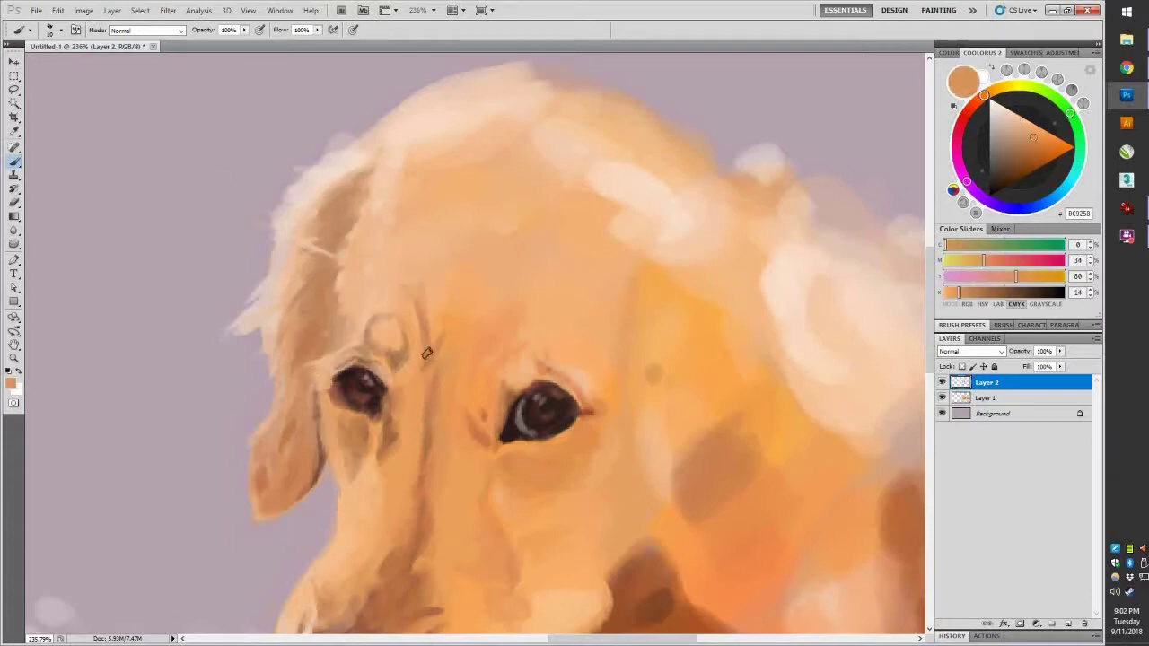
Darken the corner of the eye with deep brown.
alt+click(527, 433)
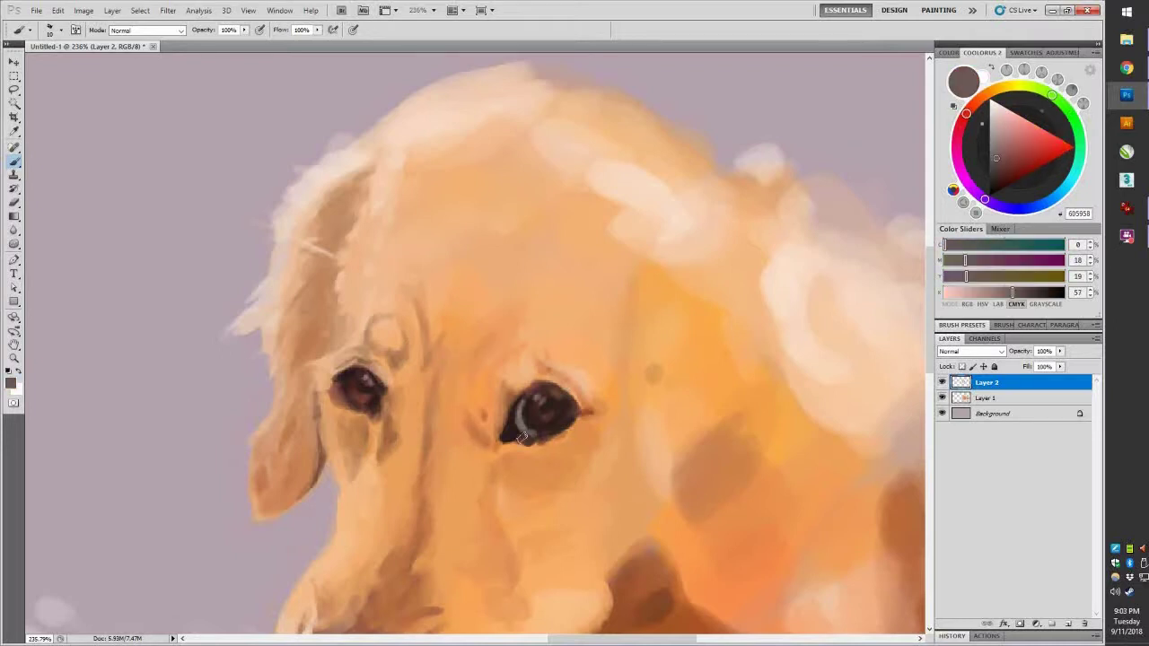
alt+click(538, 408)
mouse_move(525, 386)
mouse_down()
mouse_move(503, 432)
mouse_move(530, 398)
mouse_up()
alt+click(531, 397)
alt+click(577, 391)
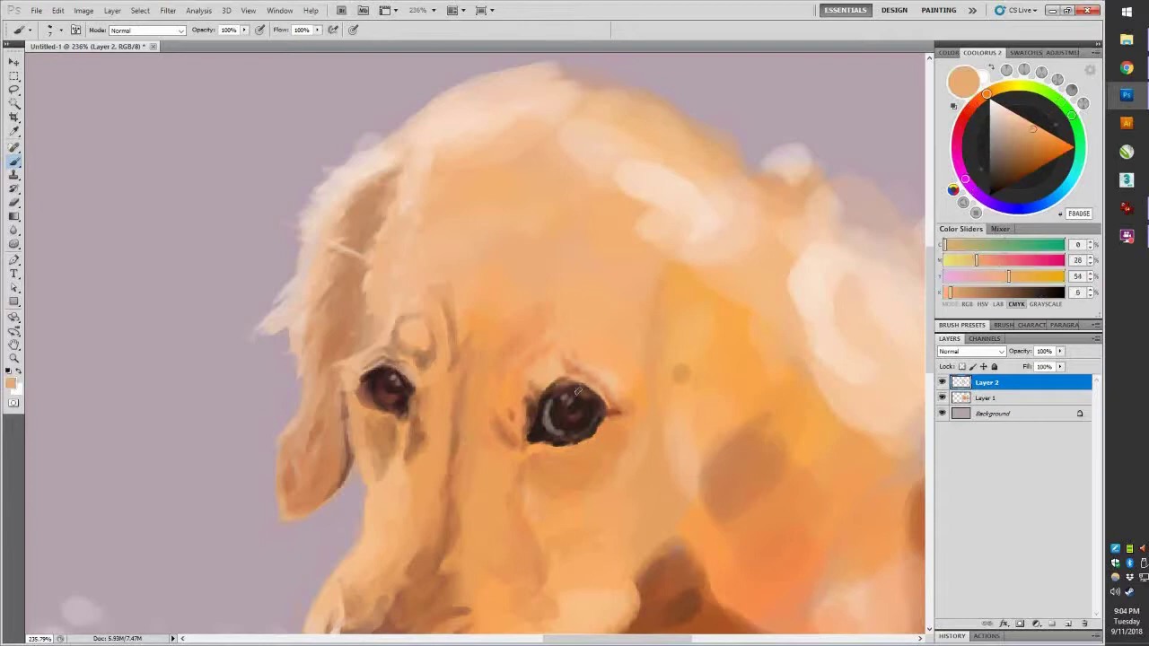
alt+click(572, 389)
Paint lavender background over the top edge of the head.
scroll(490, 247, up, 2)
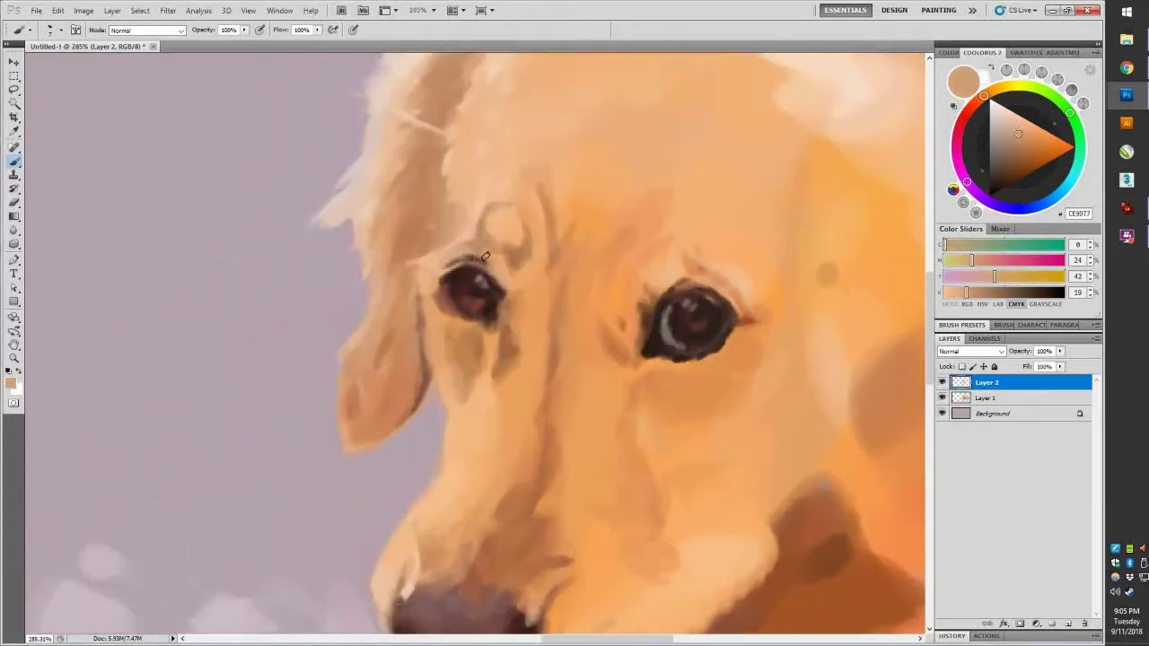
drag(533, 180, 463, 350)
alt+click(487, 213)
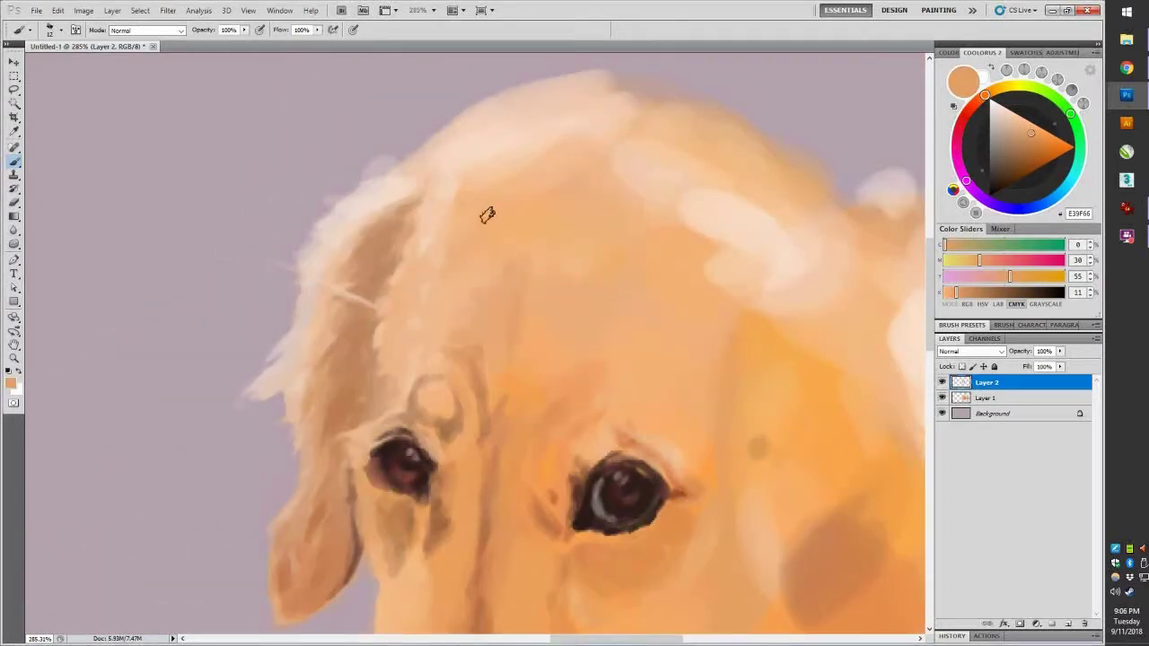
alt+click(375, 400)
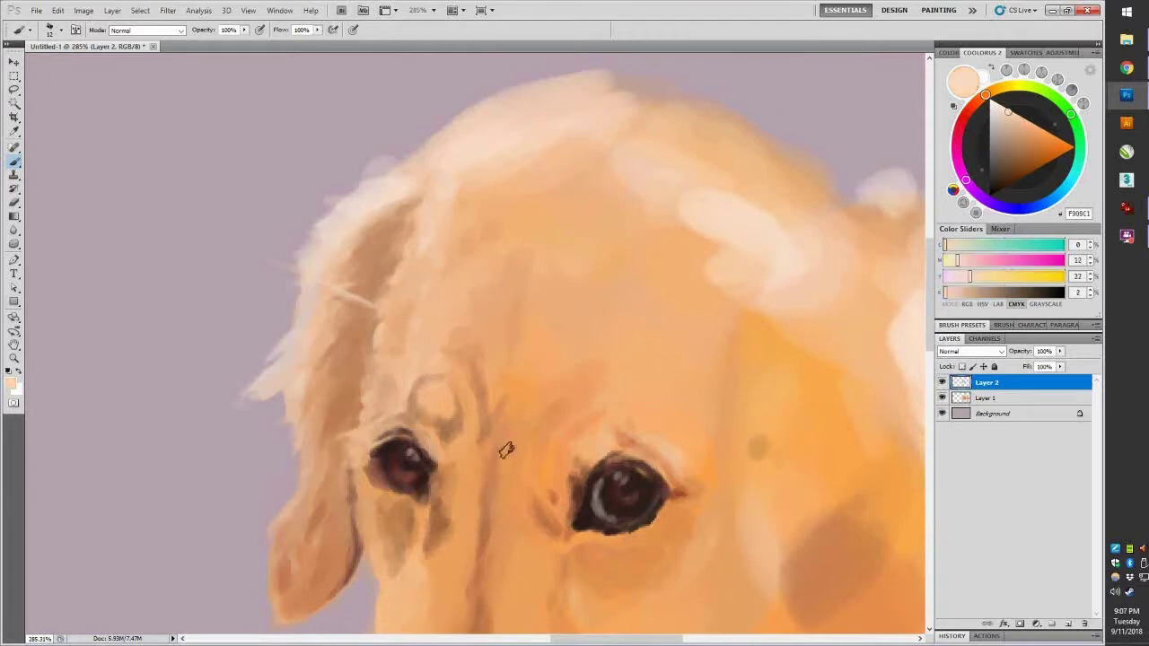
alt+click(515, 128)
mouse_move(515, 129)
mouse_down()
mouse_move(446, 136)
mouse_move(634, 76)
mouse_up()
Paint light hair strands along the upper-left head edge and down the forehead.
alt+click(602, 83)
mouse_move(375, 167)
mouse_down()
mouse_move(364, 164)
mouse_move(390, 153)
mouse_up()
alt+click(495, 124)
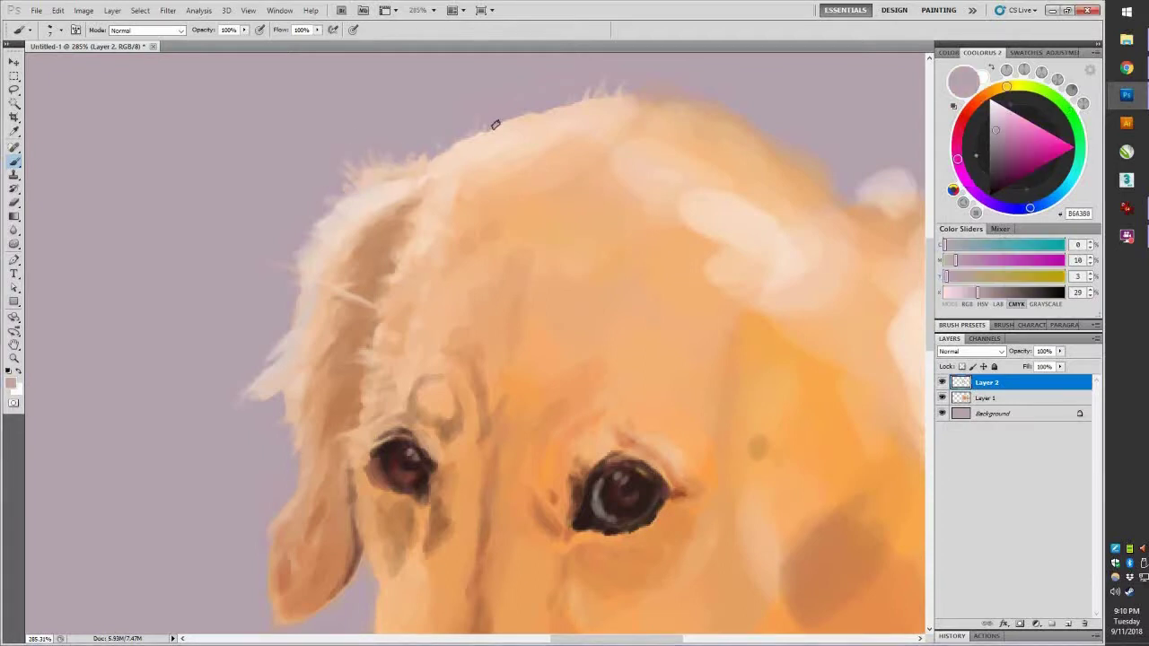
alt+click(527, 189)
drag(602, 125, 543, 216)
Add a darker orange stroke above the eye.
alt+click(590, 313)
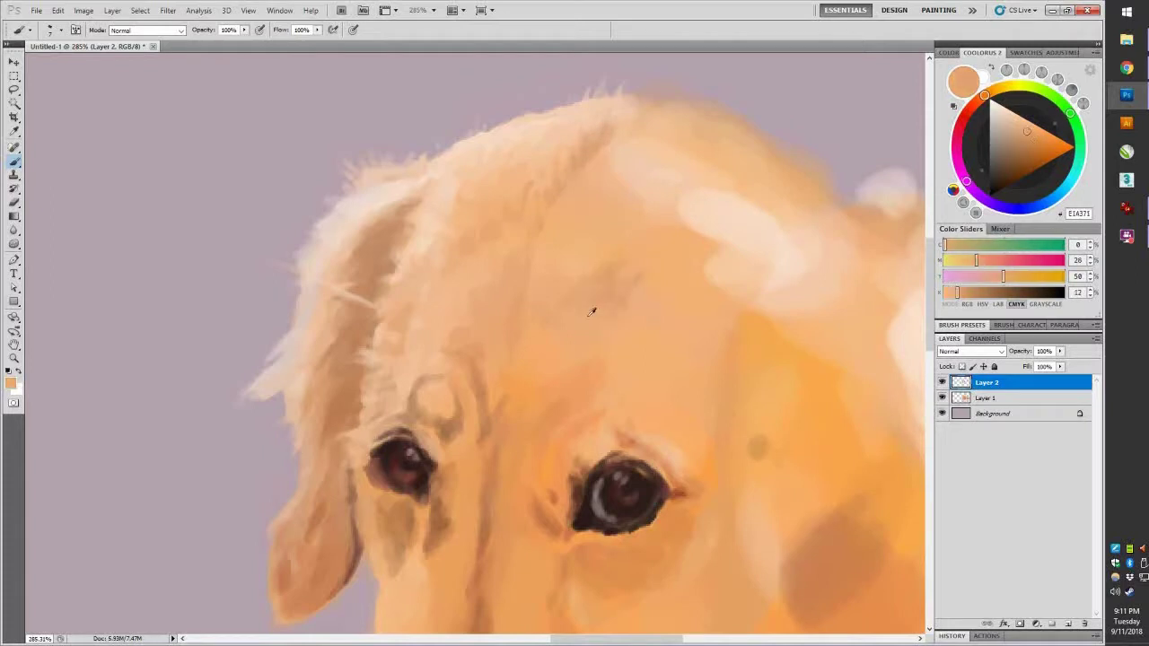
alt+click(619, 177)
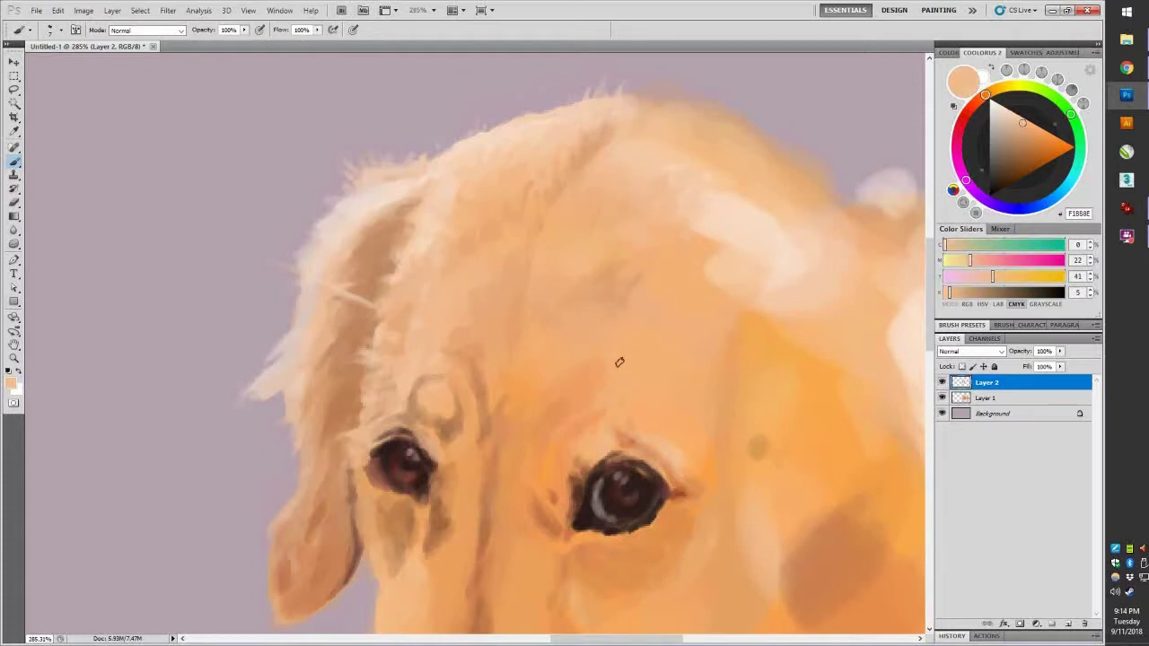
alt+click(565, 449)
drag(567, 372, 534, 396)
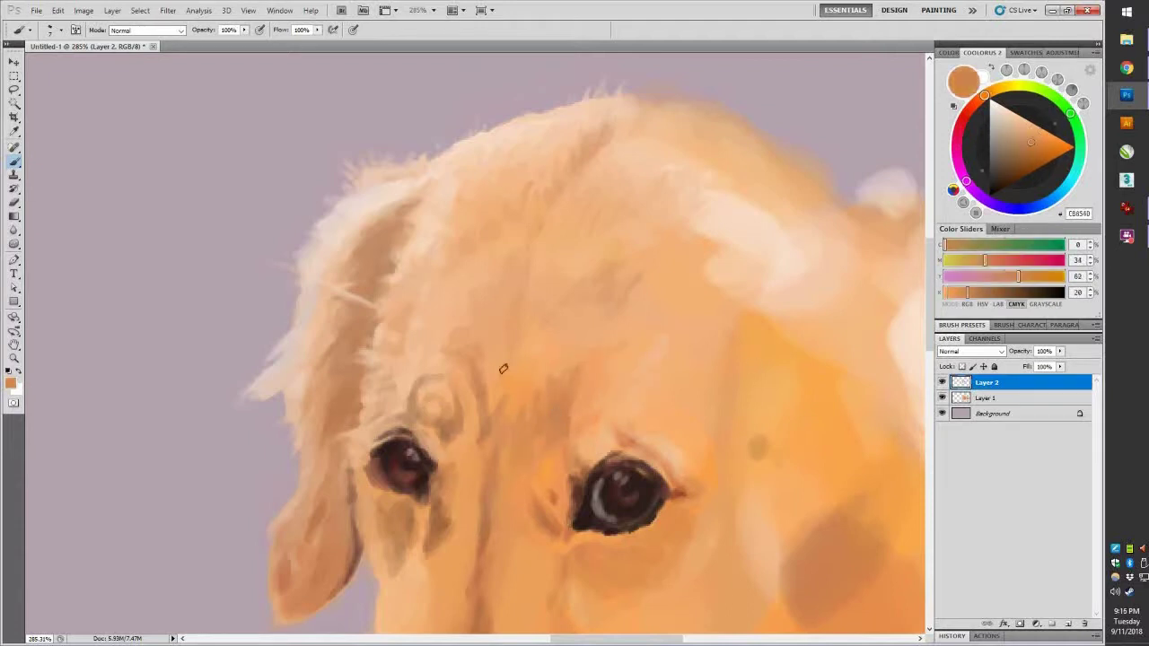
Soften the orange fur edge with peach strokes and lighten the head's top fur edge.
alt+click(706, 474)
alt+click(638, 453)
alt+click(717, 262)
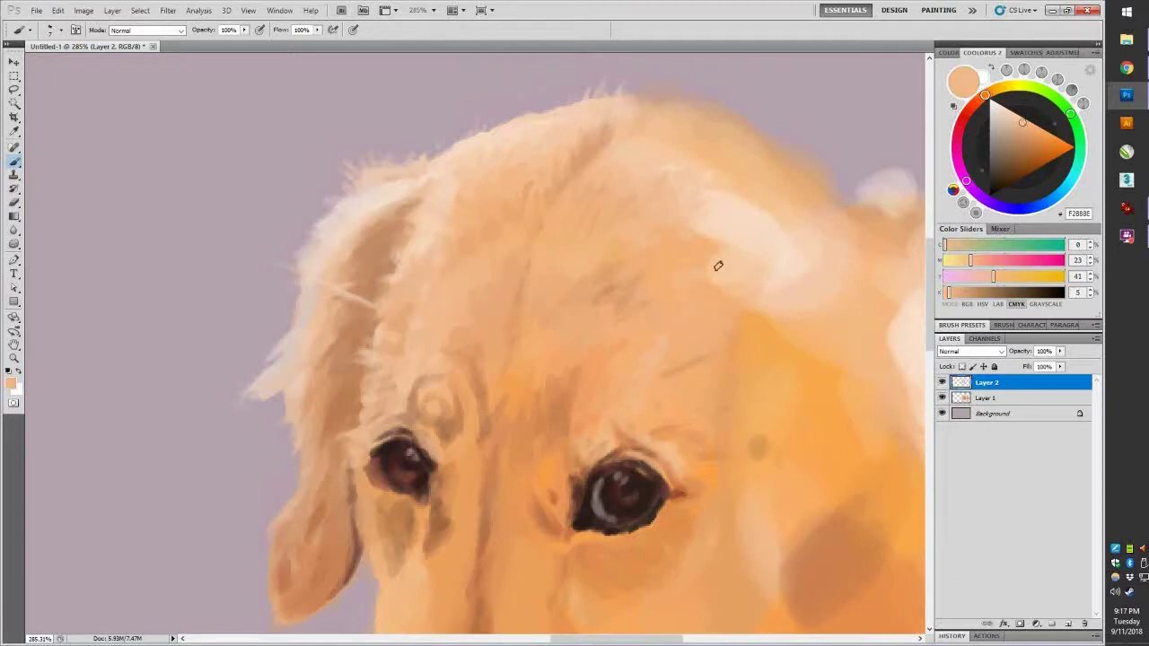
mouse_move(815, 312)
mouse_down()
mouse_move(721, 290)
mouse_move(795, 320)
mouse_move(728, 249)
mouse_up()
drag(628, 108, 839, 189)
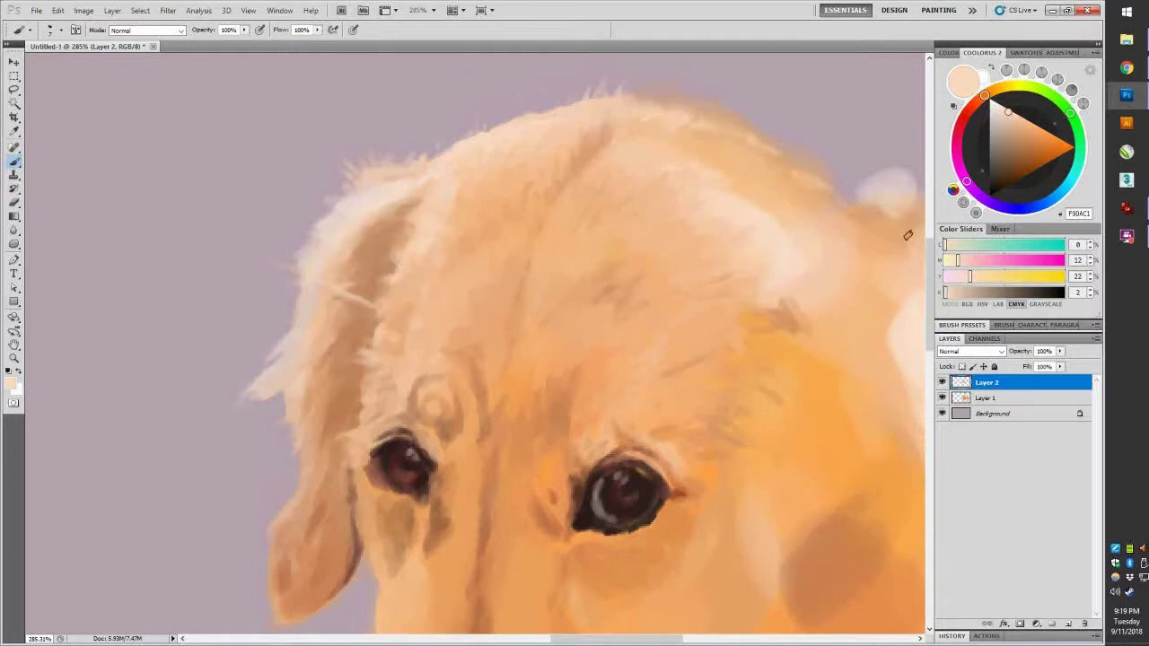
Add light strokes and wispy peach fur at the top right of the head.
alt+click(808, 200)
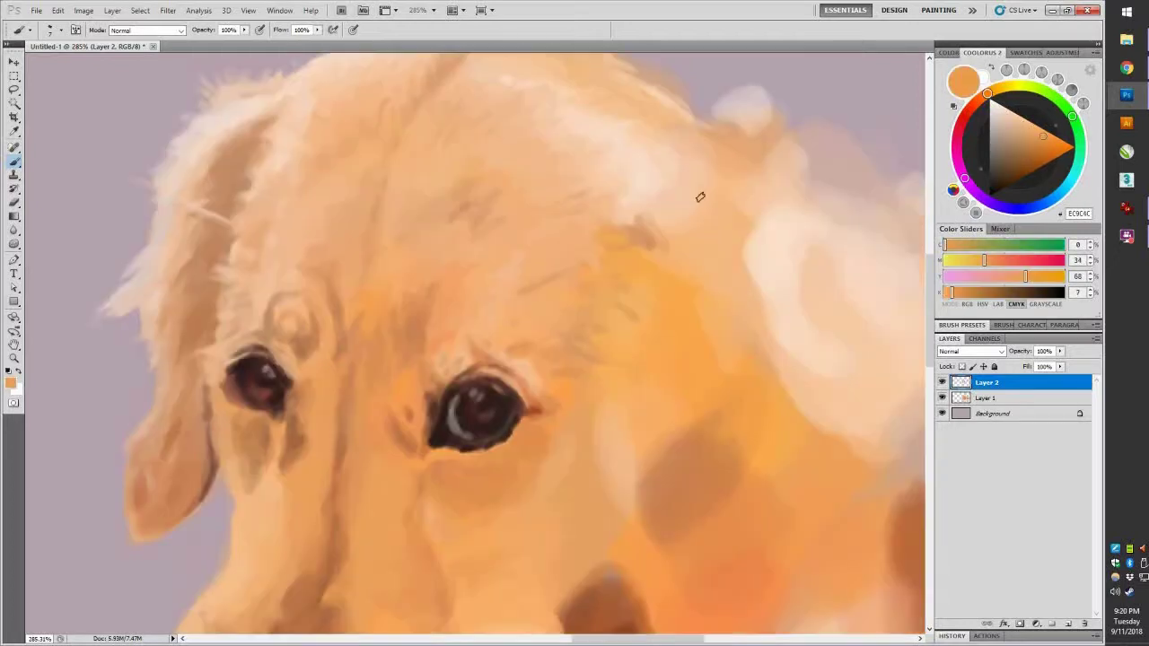
mouse_move(697, 195)
mouse_down()
mouse_move(759, 226)
mouse_move(744, 203)
mouse_up()
alt+click(731, 133)
mouse_move(754, 130)
mouse_down()
mouse_move(725, 95)
mouse_move(807, 179)
mouse_move(825, 157)
mouse_up()
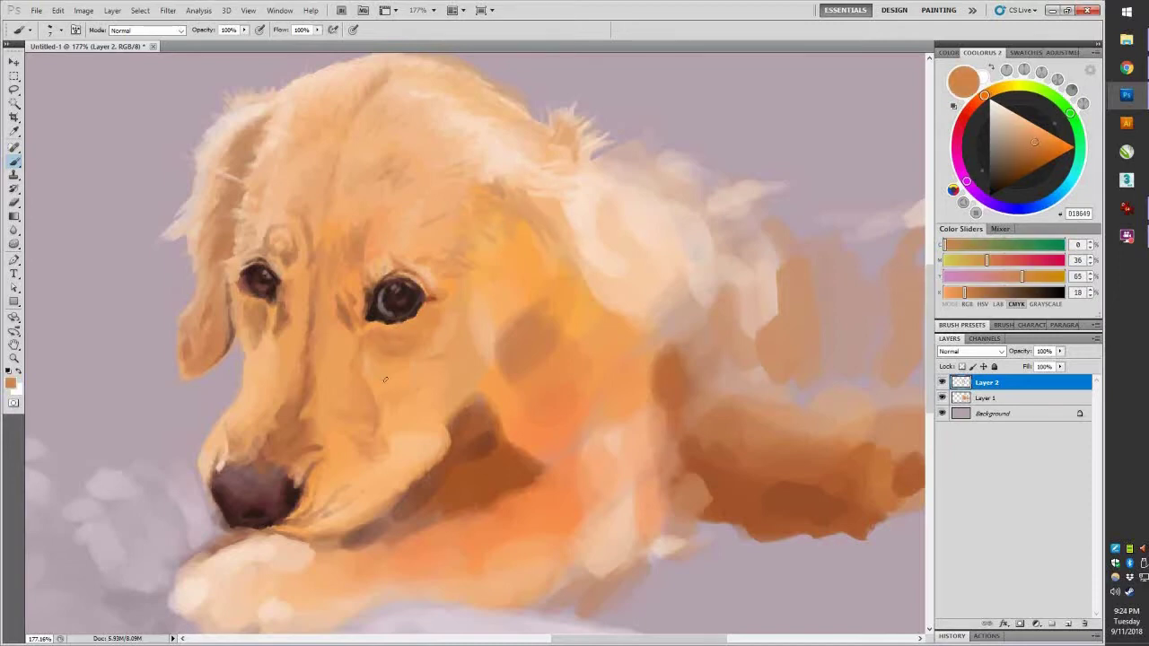
Sample a brown and shade darker strokes along the dog's jaw line.
alt+click(467, 435)
mouse_move(445, 411)
mouse_down()
mouse_move(404, 489)
mouse_move(359, 534)
mouse_up()
alt+click(341, 507)
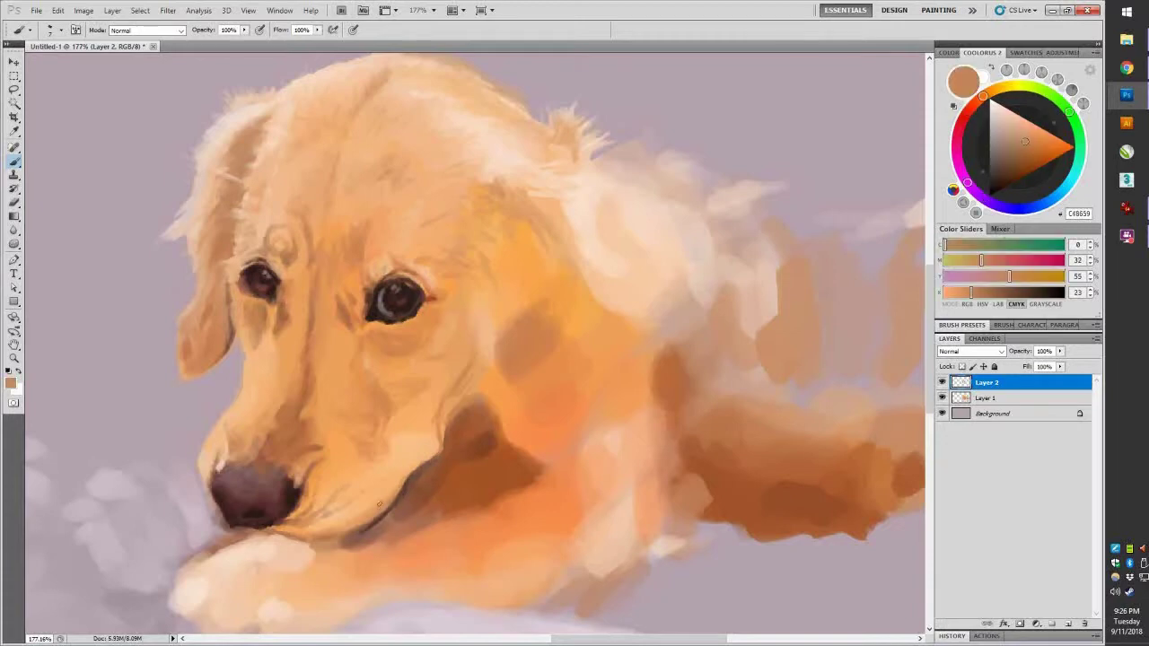
Sample peach, brown and orange fur tones and darken the cheek edge with short strokes.
alt+click(429, 456)
alt+click(446, 443)
drag(453, 397, 449, 428)
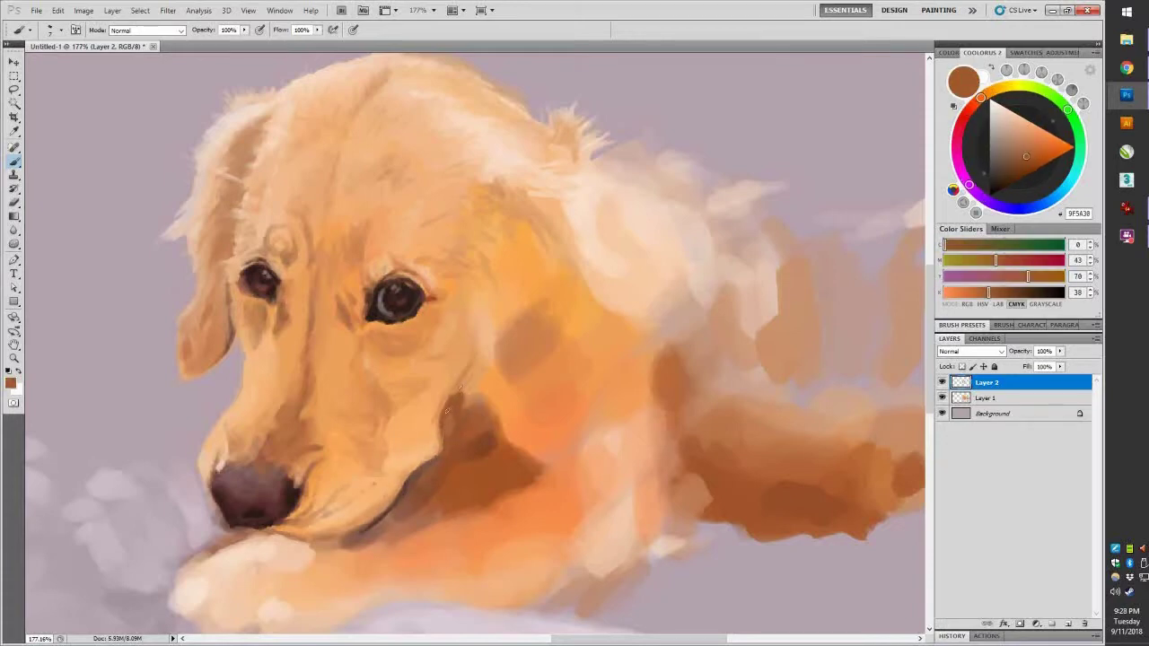
drag(480, 358, 465, 408)
alt+click(467, 305)
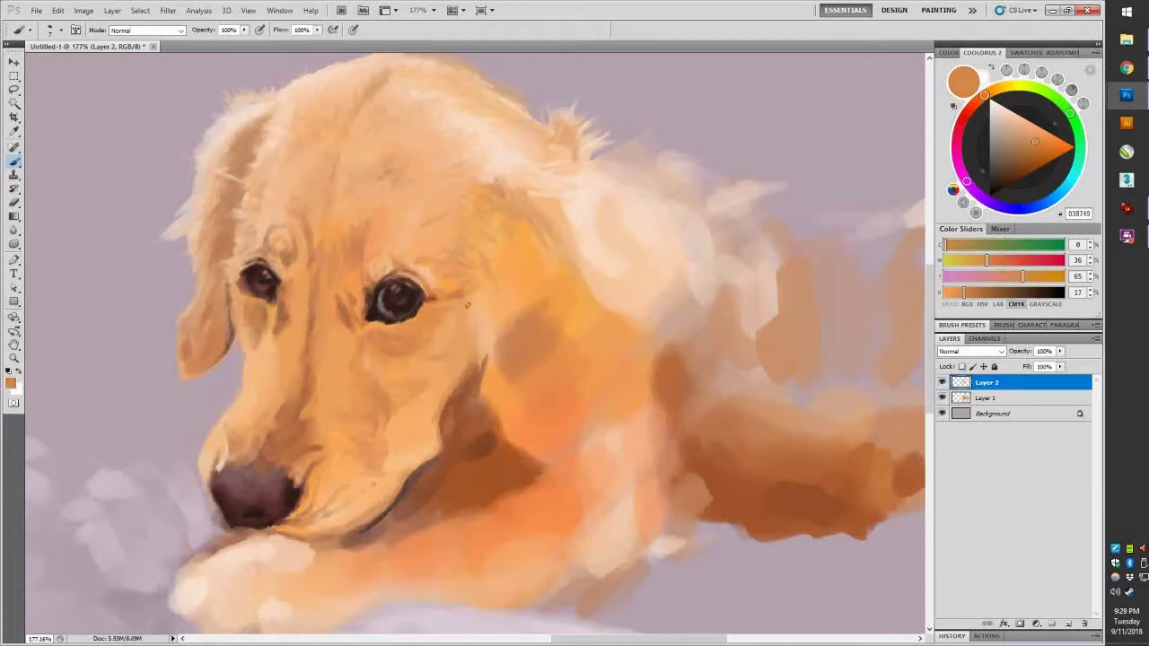
drag(476, 310, 485, 368)
alt+click(417, 427)
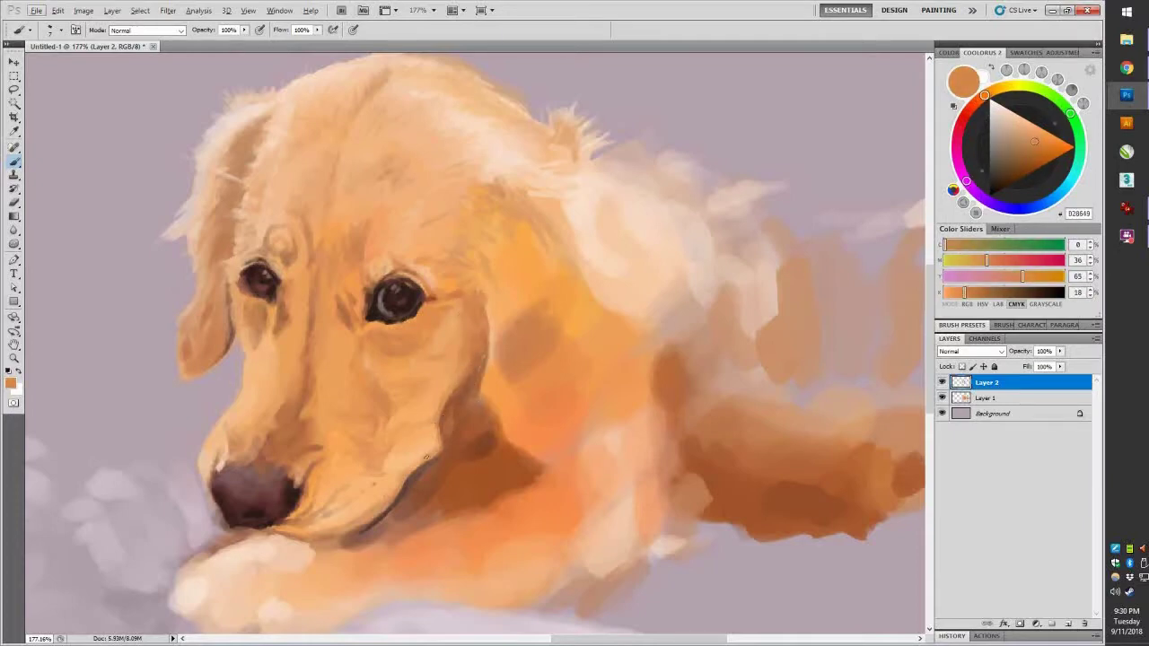
right_click(442, 450)
Zoom in on the muzzle and paint cream highlights along the cheek edge.
scroll(430, 420, up, 2)
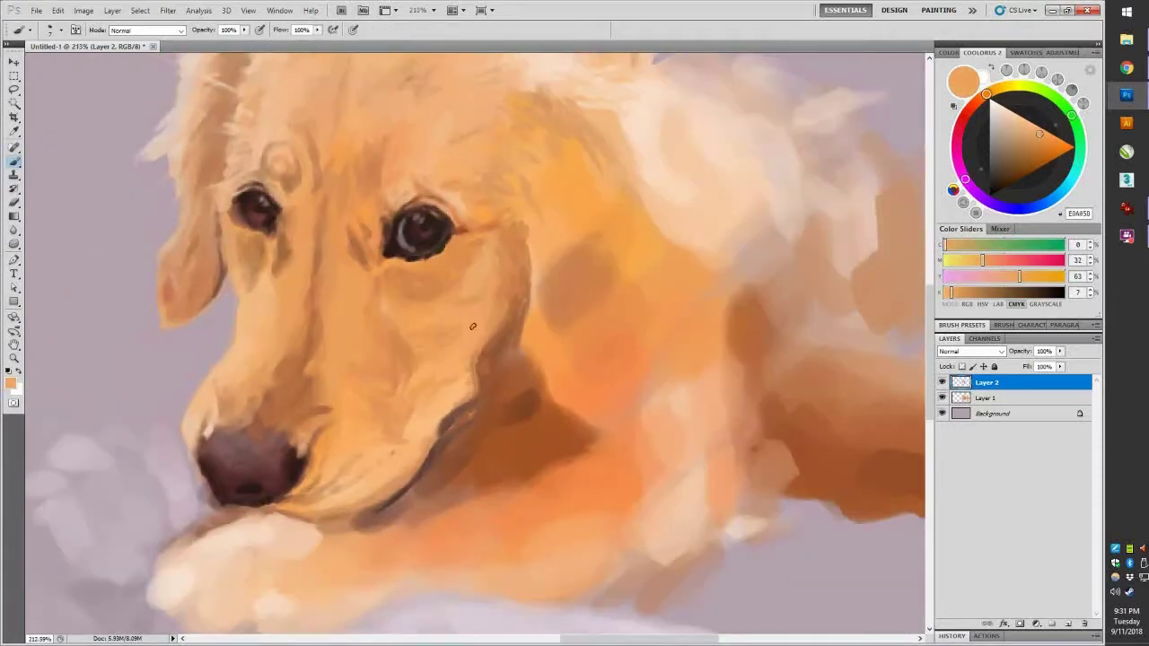
scroll(438, 343, up, 3)
alt+click(529, 296)
mouse_move(538, 243)
mouse_down()
mouse_move(530, 319)
mouse_move(544, 404)
mouse_move(528, 463)
mouse_up()
alt+click(467, 516)
alt+click(619, 213)
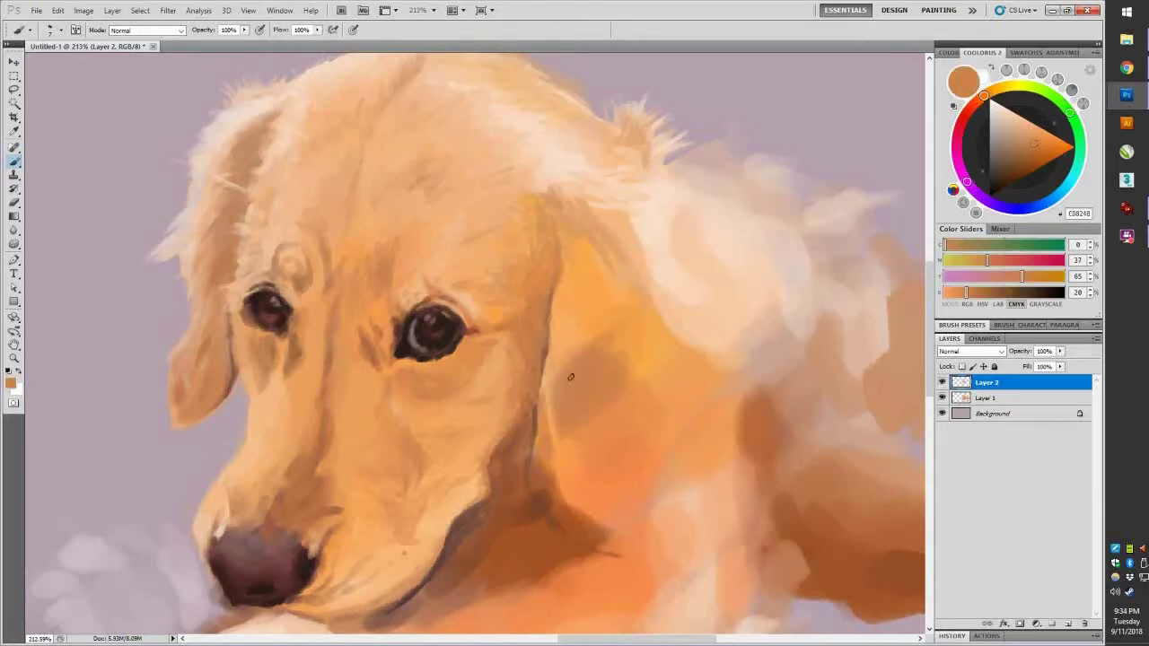
drag(575, 273, 548, 353)
Shade the ear edge and inner ear with darker brown strokes.
alt+click(484, 543)
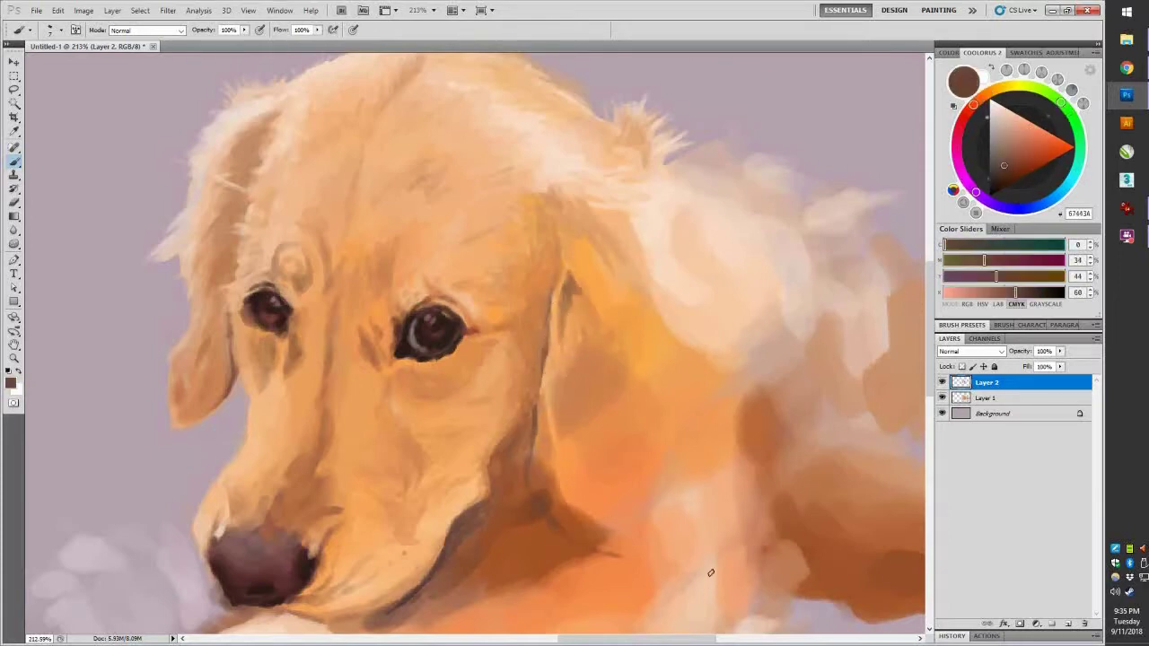
alt+click(610, 548)
mouse_move(590, 530)
mouse_down()
mouse_move(559, 460)
mouse_move(597, 525)
mouse_up()
drag(593, 395, 616, 535)
drag(583, 306, 642, 381)
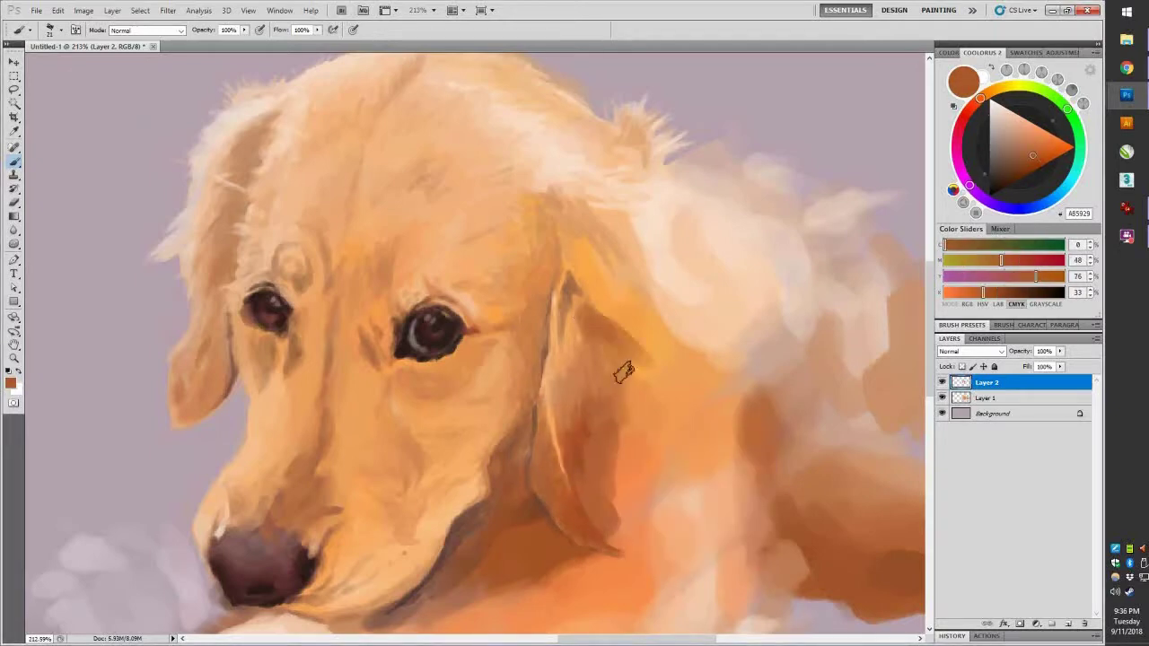
drag(593, 278, 668, 449)
drag(620, 404, 682, 539)
alt+click(467, 576)
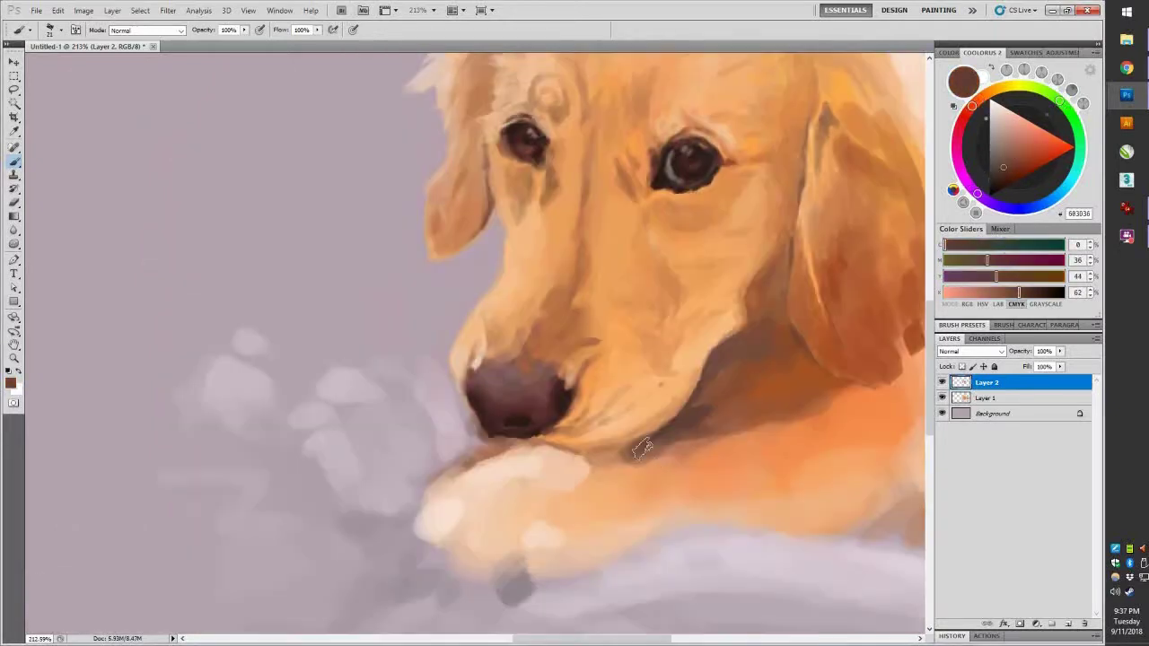
Choose a brush and paint dark toe outlines on the front paw.
alt+click(544, 457)
right_click(566, 448)
alt+click(463, 552)
alt+click(572, 555)
drag(520, 529, 588, 501)
alt+click(594, 500)
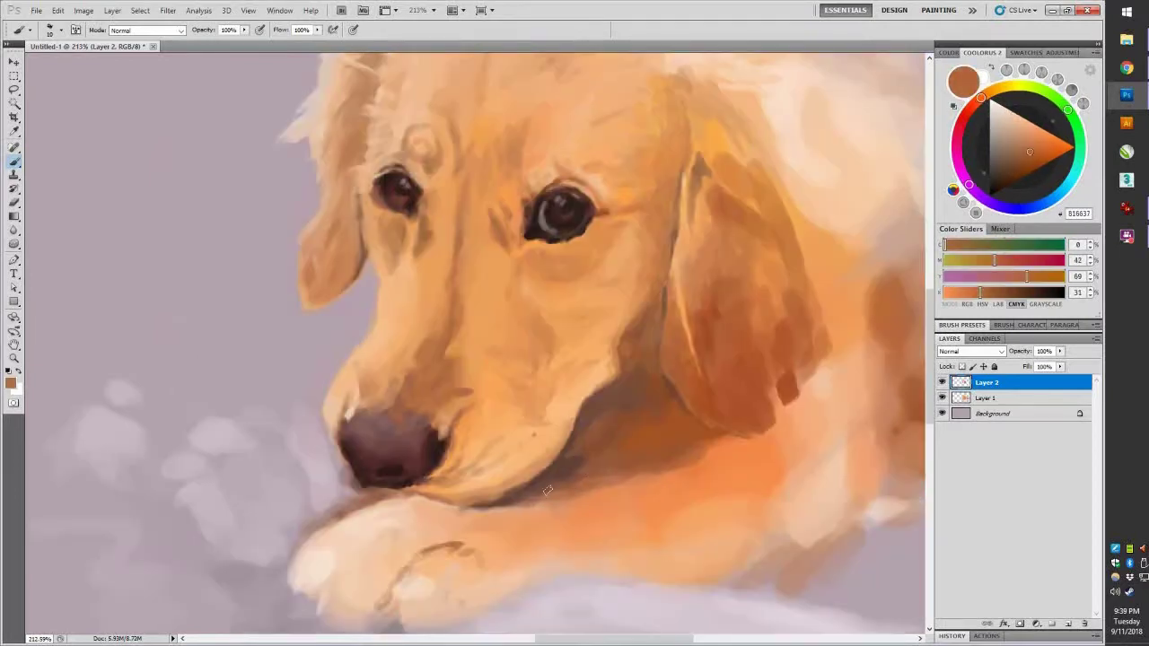
alt+click(765, 432)
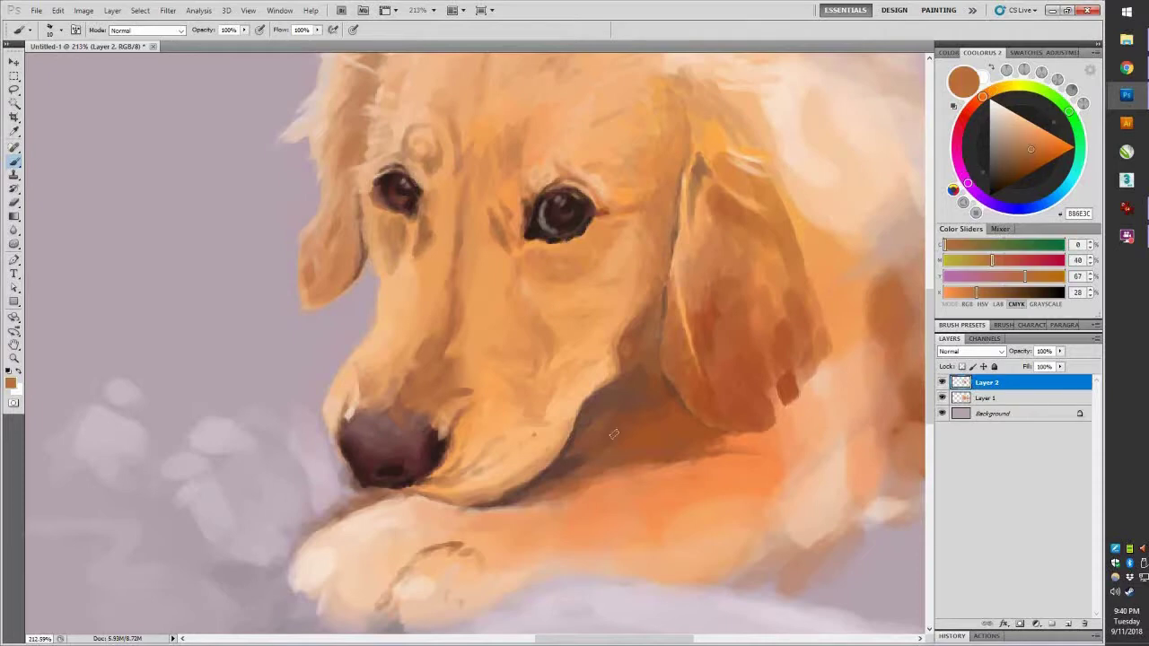
Zoom out to 100% to see the whole dog and sample a dark brown.
drag(574, 265, 529, 395)
key(ctrl+1)
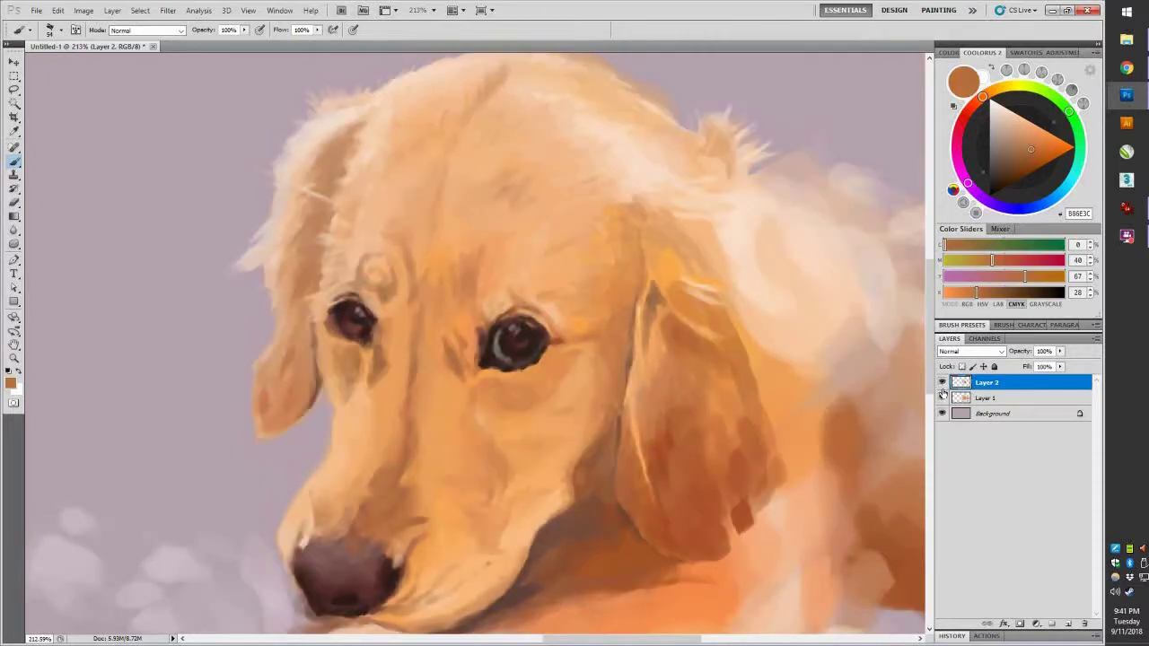
alt+click(528, 422)
Sample peach, orange and blanket tones across the dog, then merge Layer 1 into Layer 2.
alt+click(616, 476)
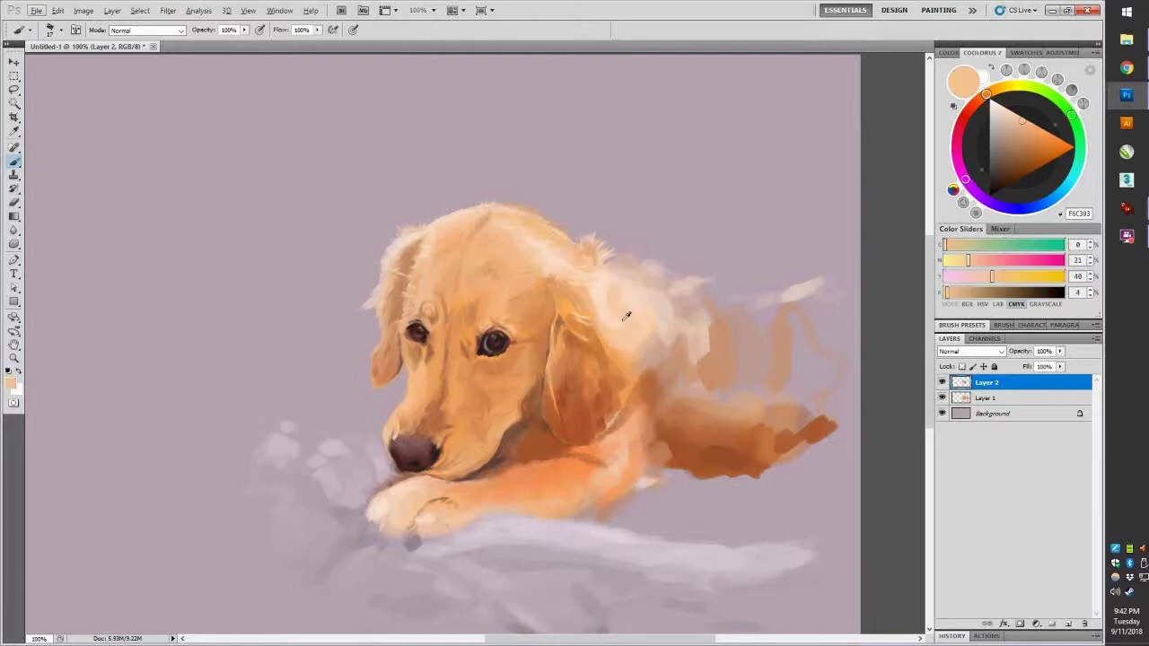
alt+click(617, 491)
drag(441, 536, 362, 518)
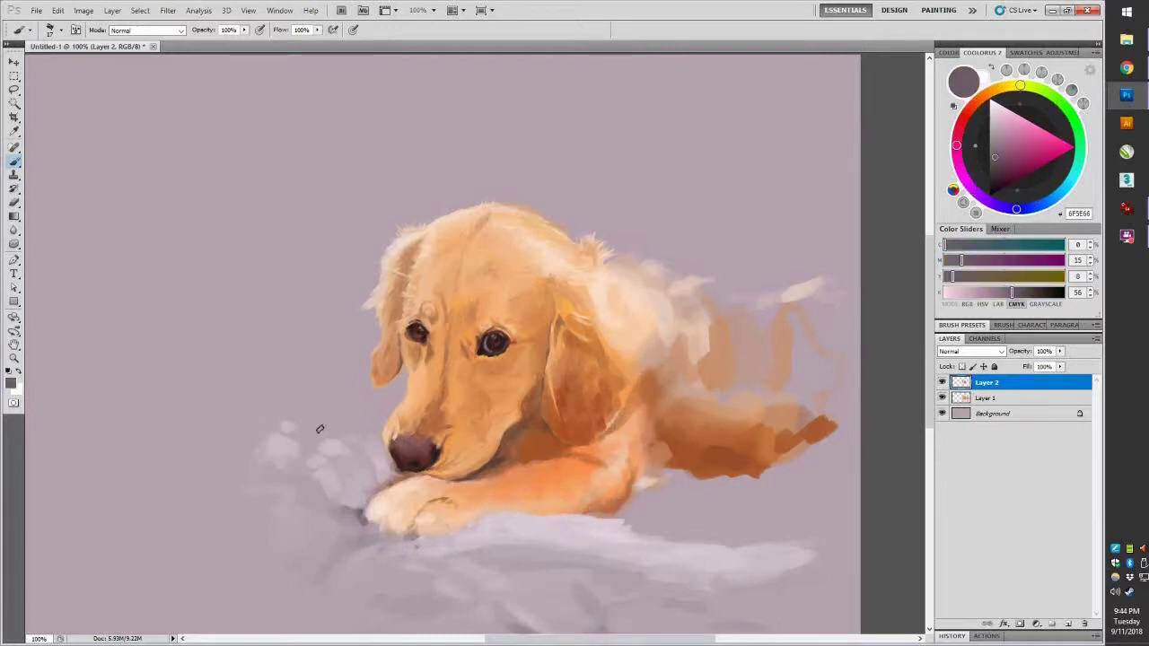
mouse_move(362, 518)
mouse_down()
mouse_move(619, 268)
mouse_move(767, 520)
mouse_up()
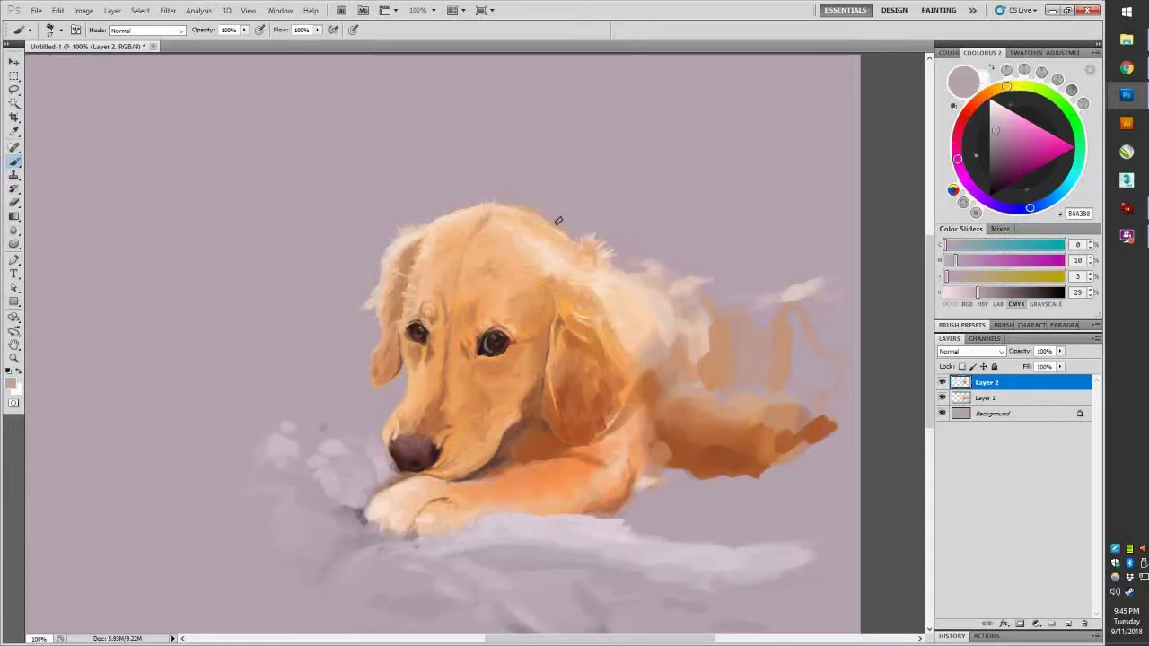
key(ctrl+e)
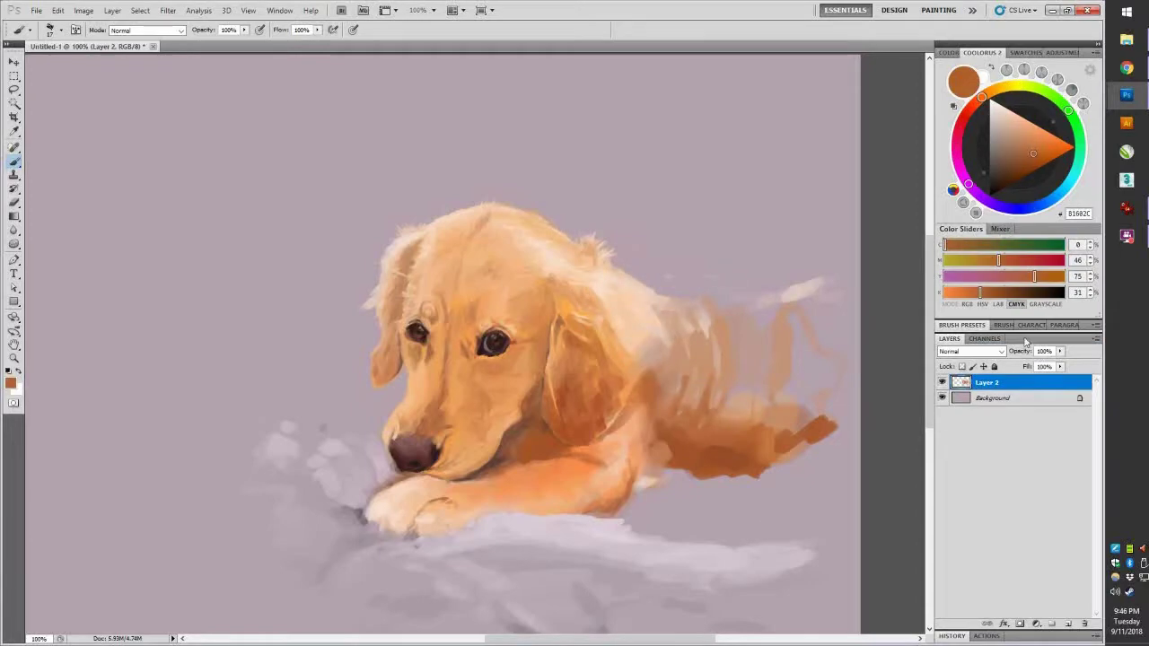
Warm the midtones with Color Balance (+13, -7) and apply Brightness/Contrast.
key(ctrl+minus)
key(ctrl+b)
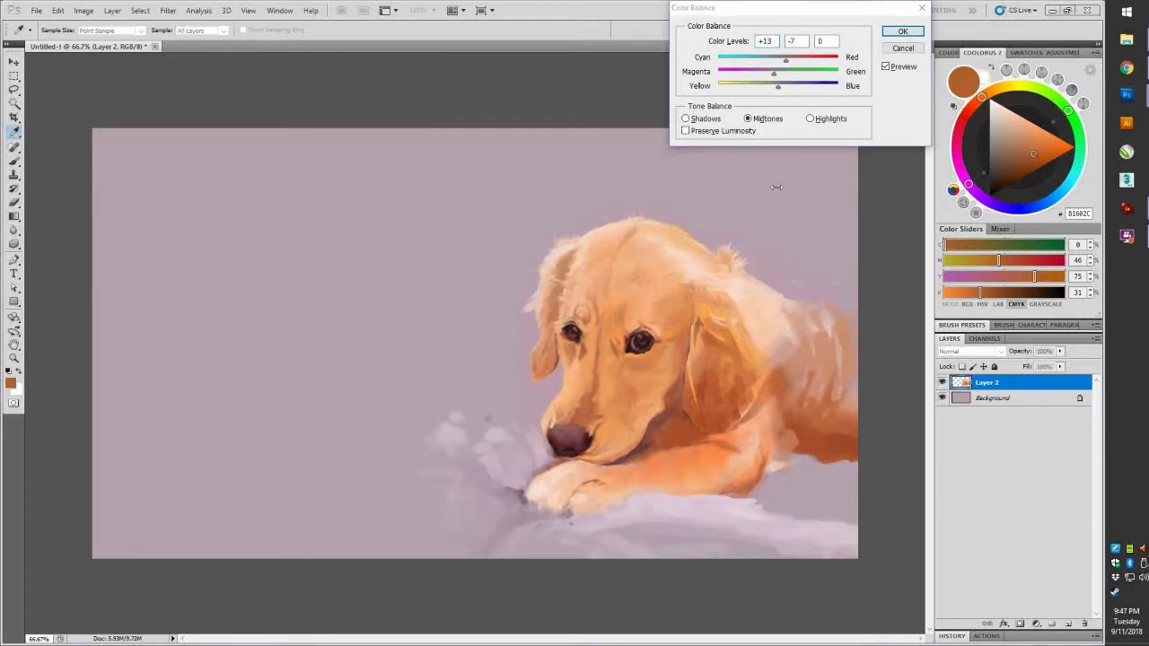
drag(778, 56, 788, 63)
key(Return)
click(83, 10)
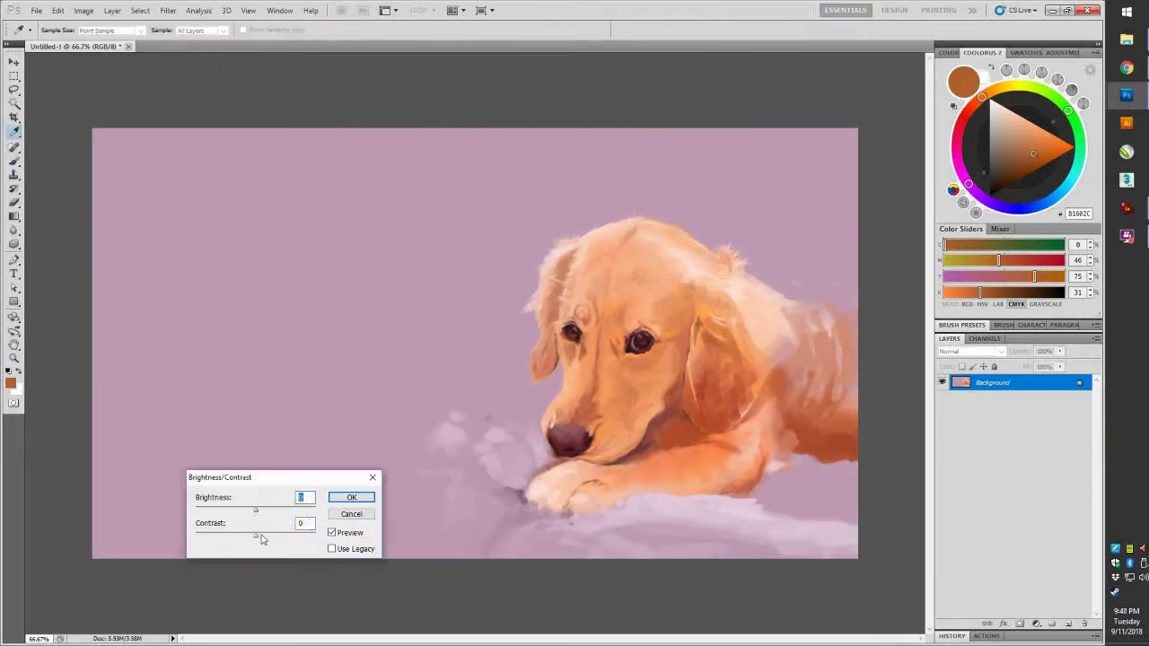
click(260, 35)
Paint deep orange shading on a new Multiply layer and merge it down.
key(Escape)
key(ctrl+shift+alt+n)
key(b)
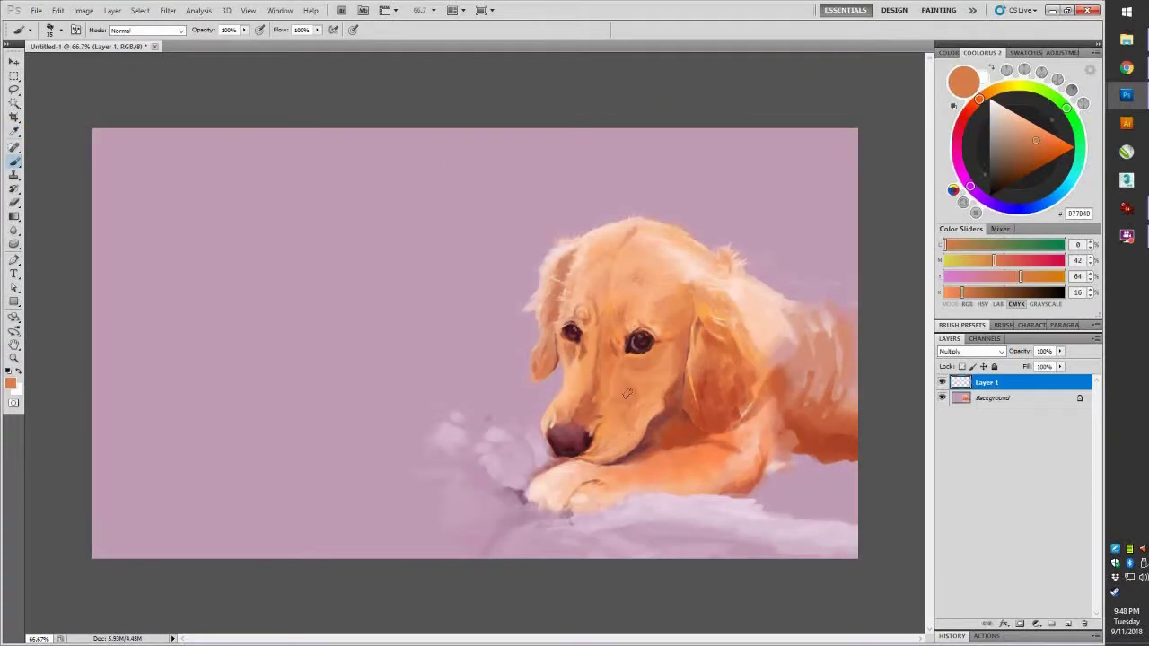
key(b)
alt+click(622, 419)
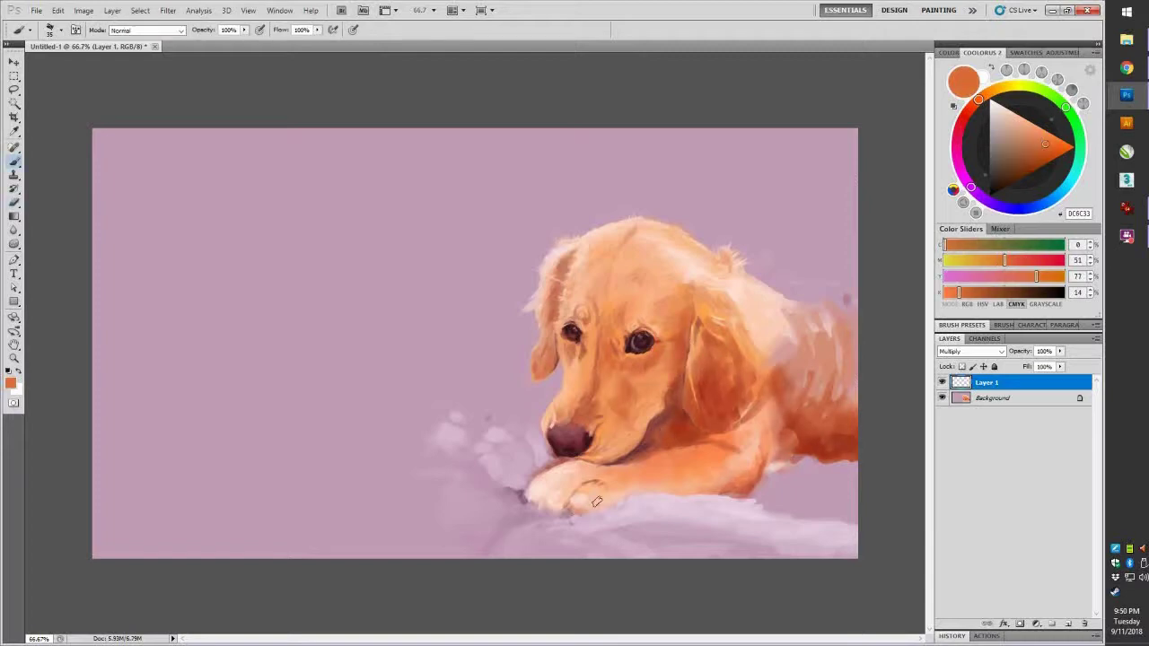
key(ctrl+e)
Zoom to 100% on the dog's back and sample light peach fur tones.
key(ctrl+1)
alt+click(521, 380)
mouse_move(920, 258)
mouse_down()
mouse_move(875, 267)
mouse_move(787, 333)
mouse_move(826, 467)
mouse_up()
alt+click(835, 404)
Repaint the dog's back edge with sampled peach tones, covering the purple bump.
alt+click(808, 224)
mouse_move(843, 256)
mouse_down()
mouse_move(786, 264)
mouse_move(888, 258)
mouse_up()
alt+click(812, 296)
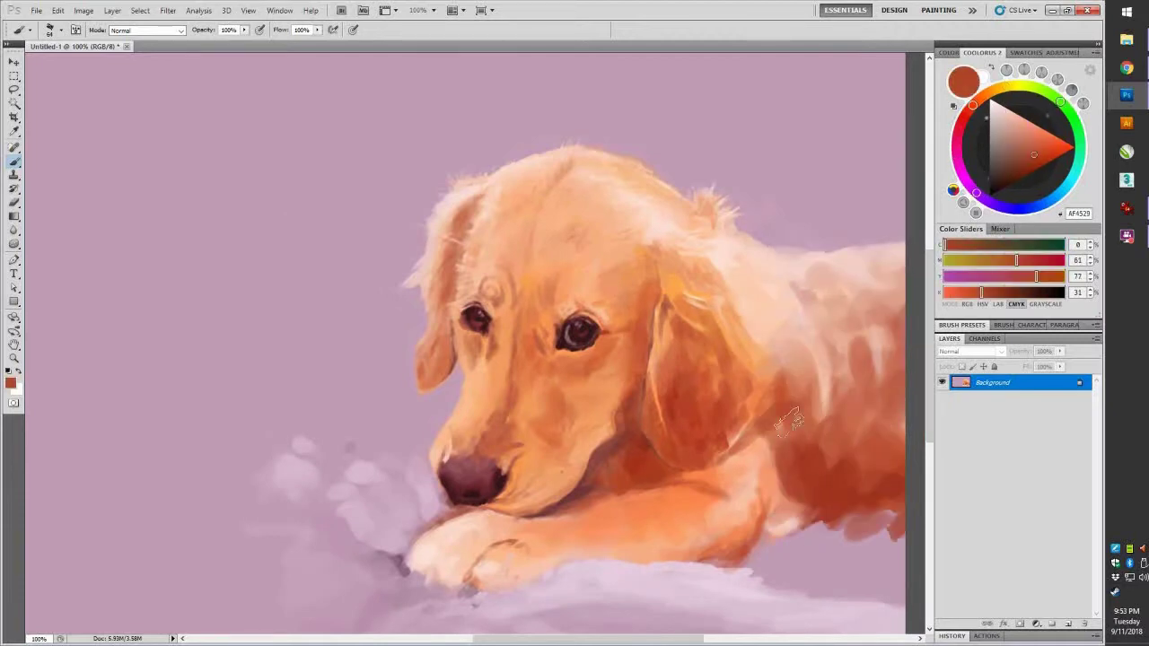
alt+click(853, 395)
Zoom in and repaint the nose with a darker, reddish sampled tone.
alt+click(474, 473)
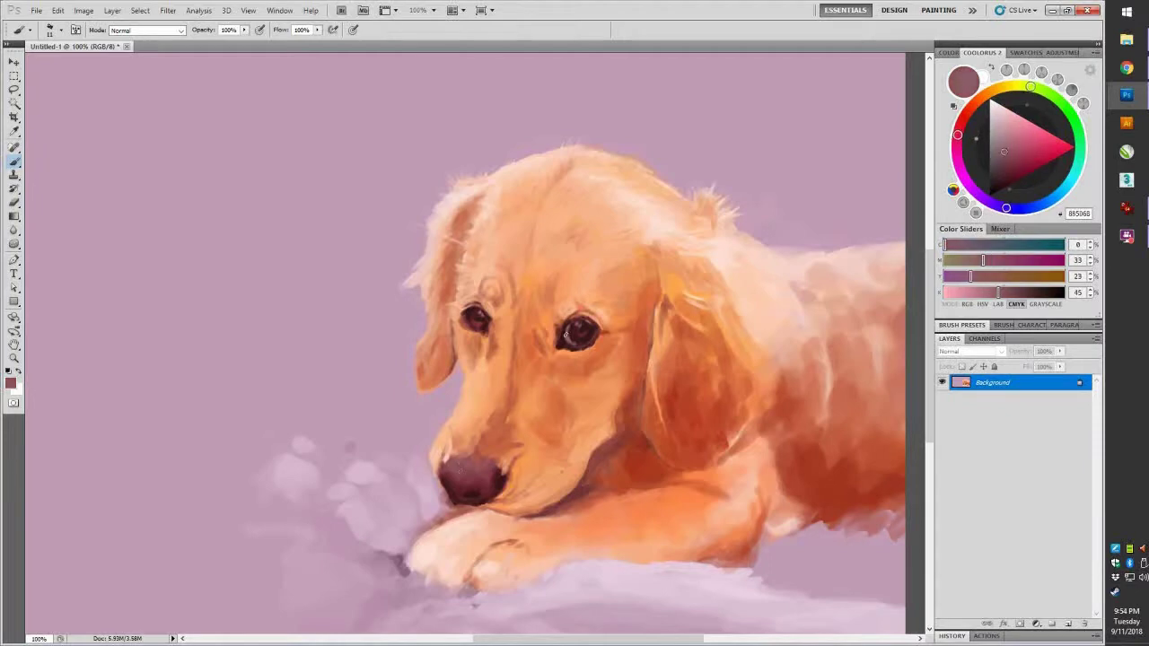
scroll(541, 465, up, 5)
alt+click(360, 452)
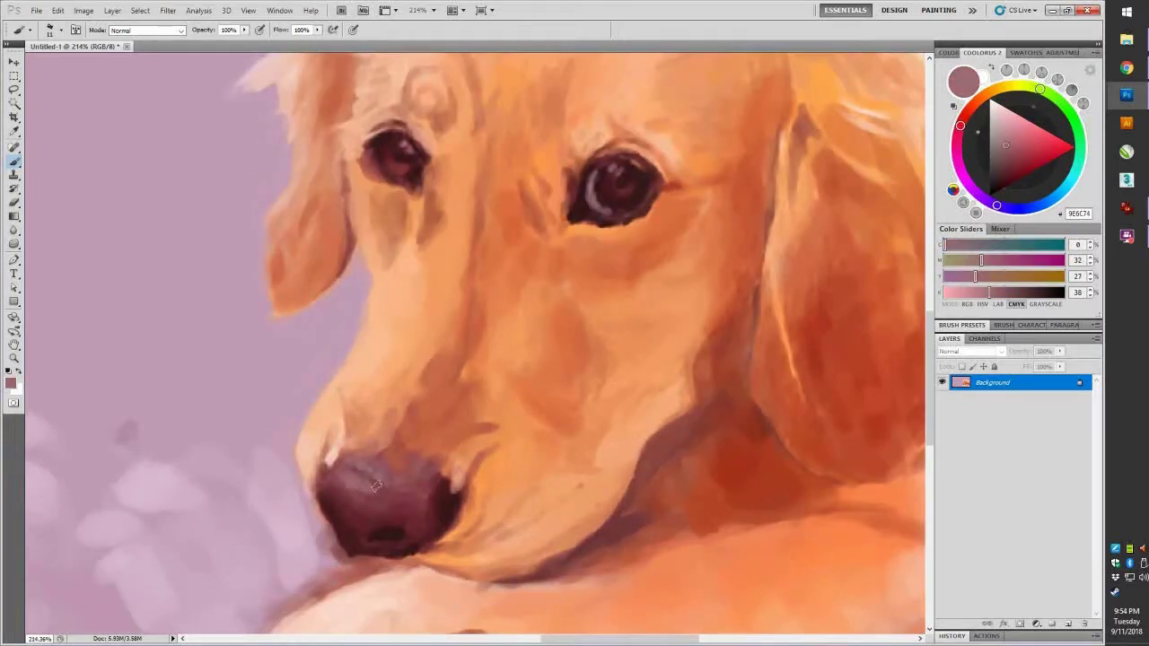
alt+click(382, 473)
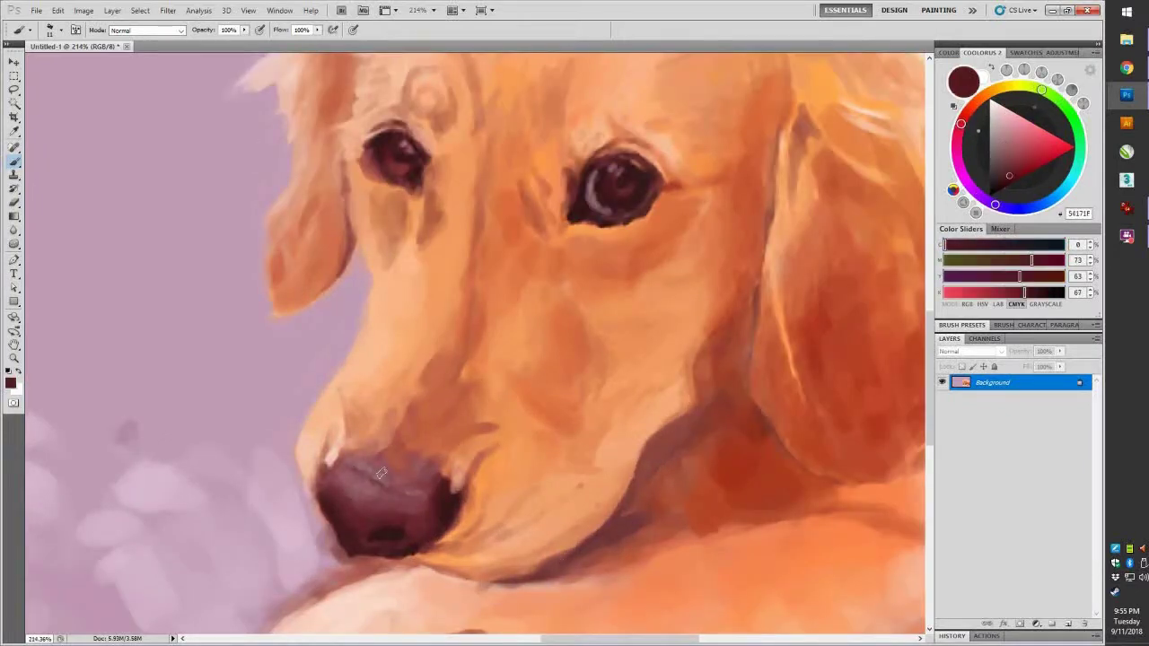
alt+click(399, 538)
alt+click(432, 628)
Refine the blanket with sampled light pink and darker mauve strokes.
drag(433, 628, 508, 326)
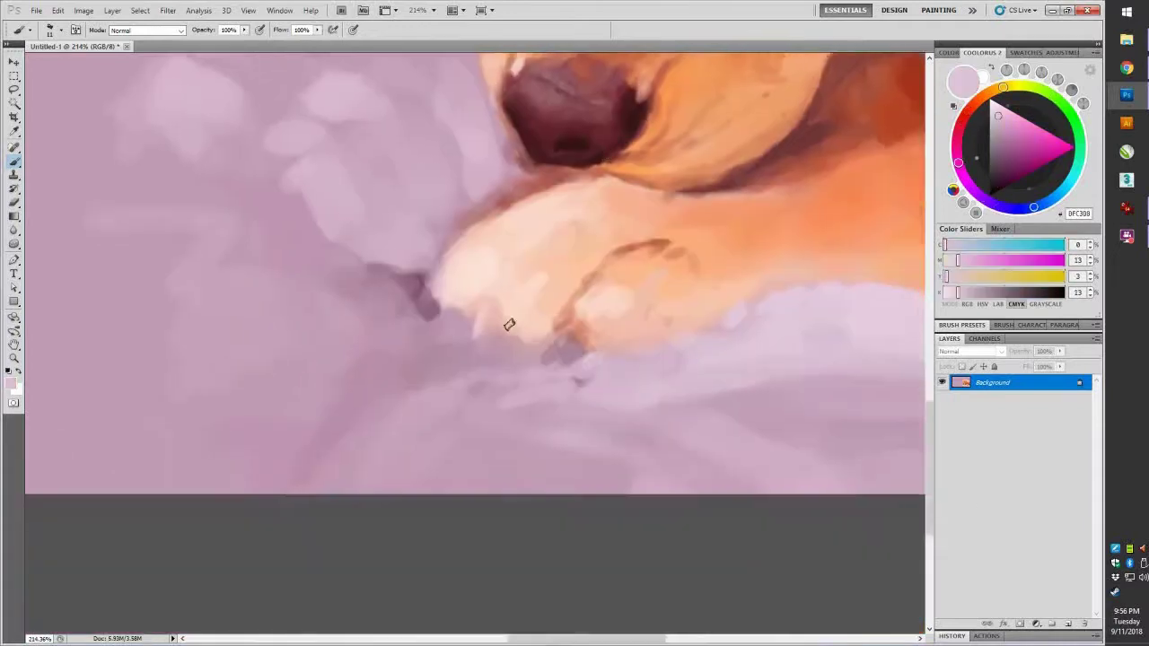
alt+click(489, 292)
scroll(808, 597, down, 3)
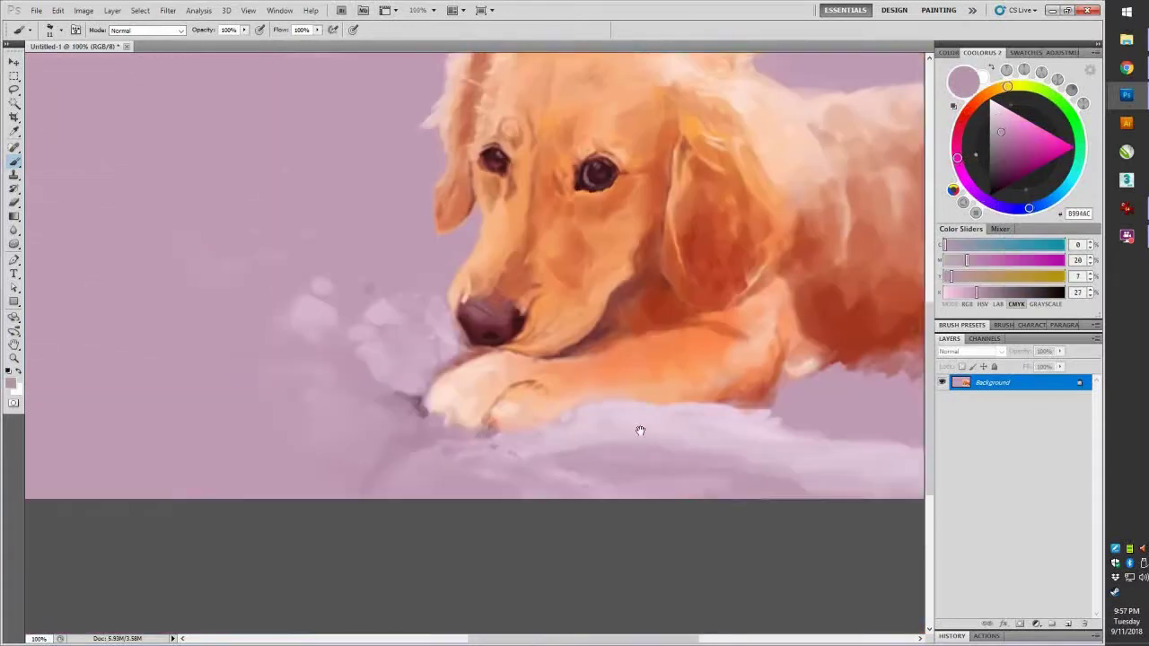
scroll(638, 428, down, 2)
alt+click(819, 202)
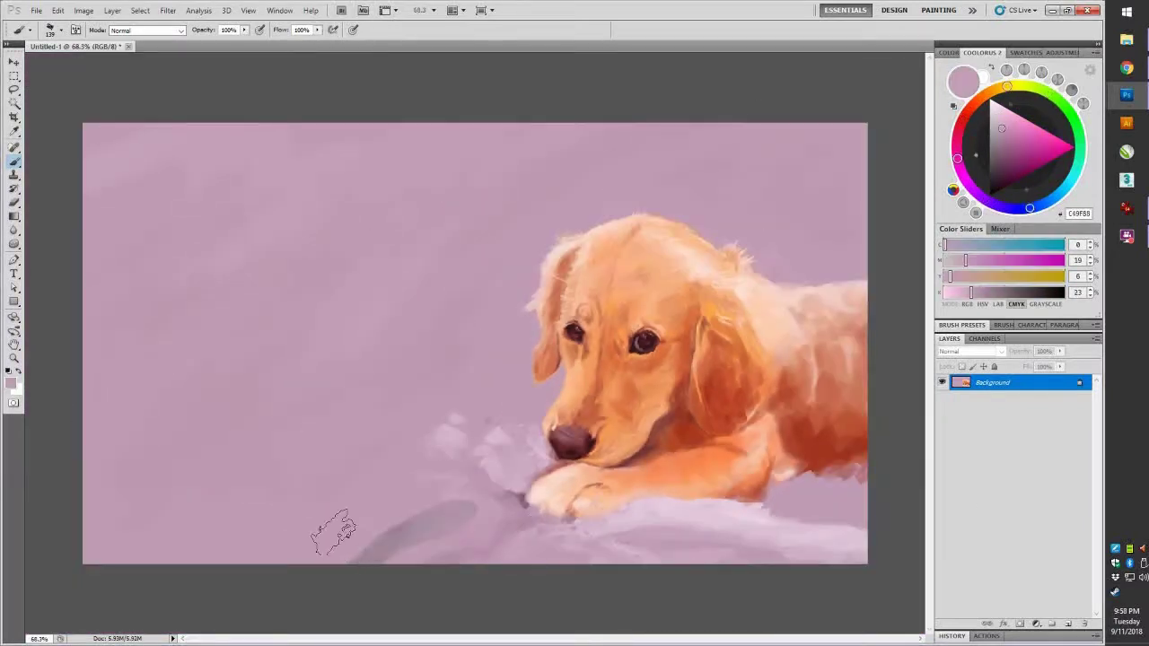
scroll(772, 270, up, 3)
alt+click(500, 404)
right_click(718, 359)
Write a small near-black signature on a new layer with a small brush.
click(781, 420)
key(ctrl+shift+alt+n)
drag(799, 224, 894, 187)
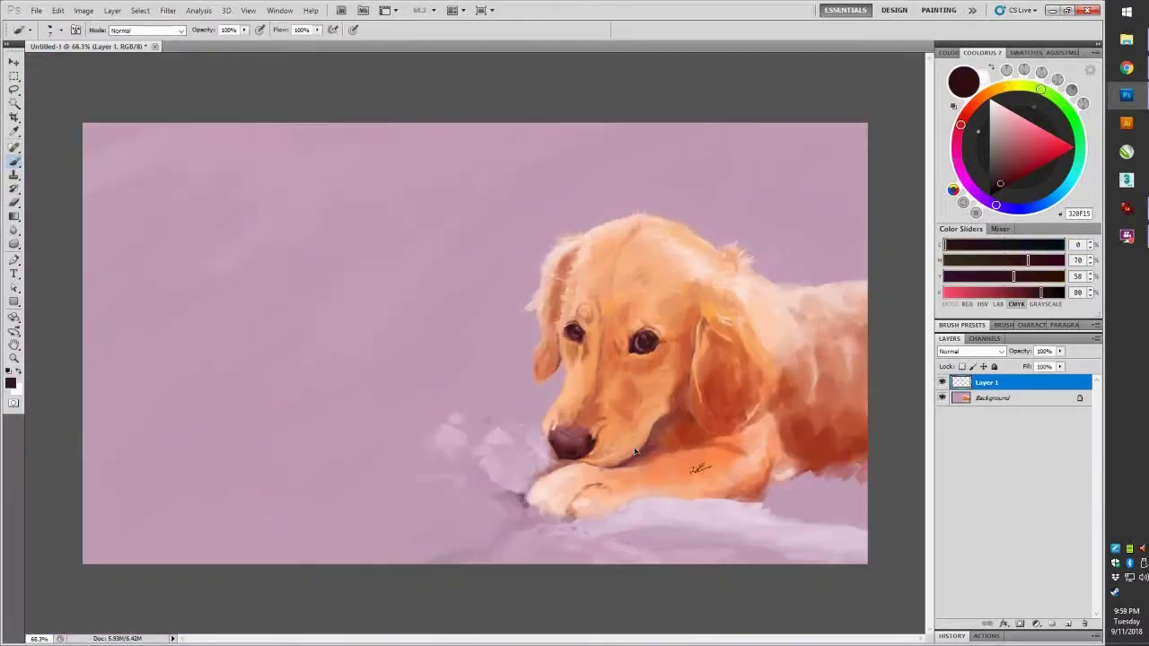